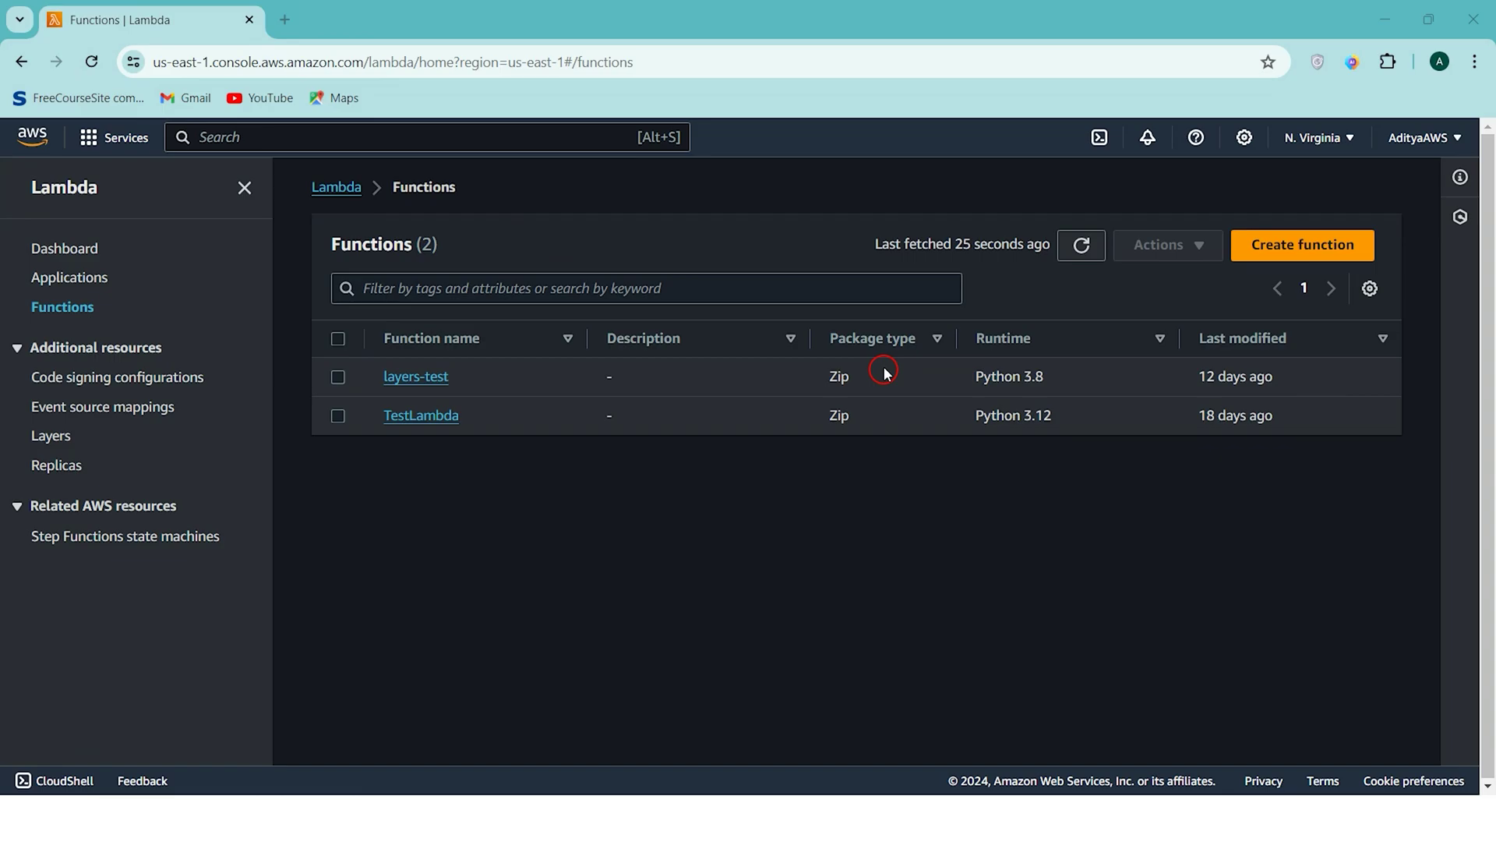
# Open the TestLambda function and show its concurrency configuration
pyautogui.click(429, 417)
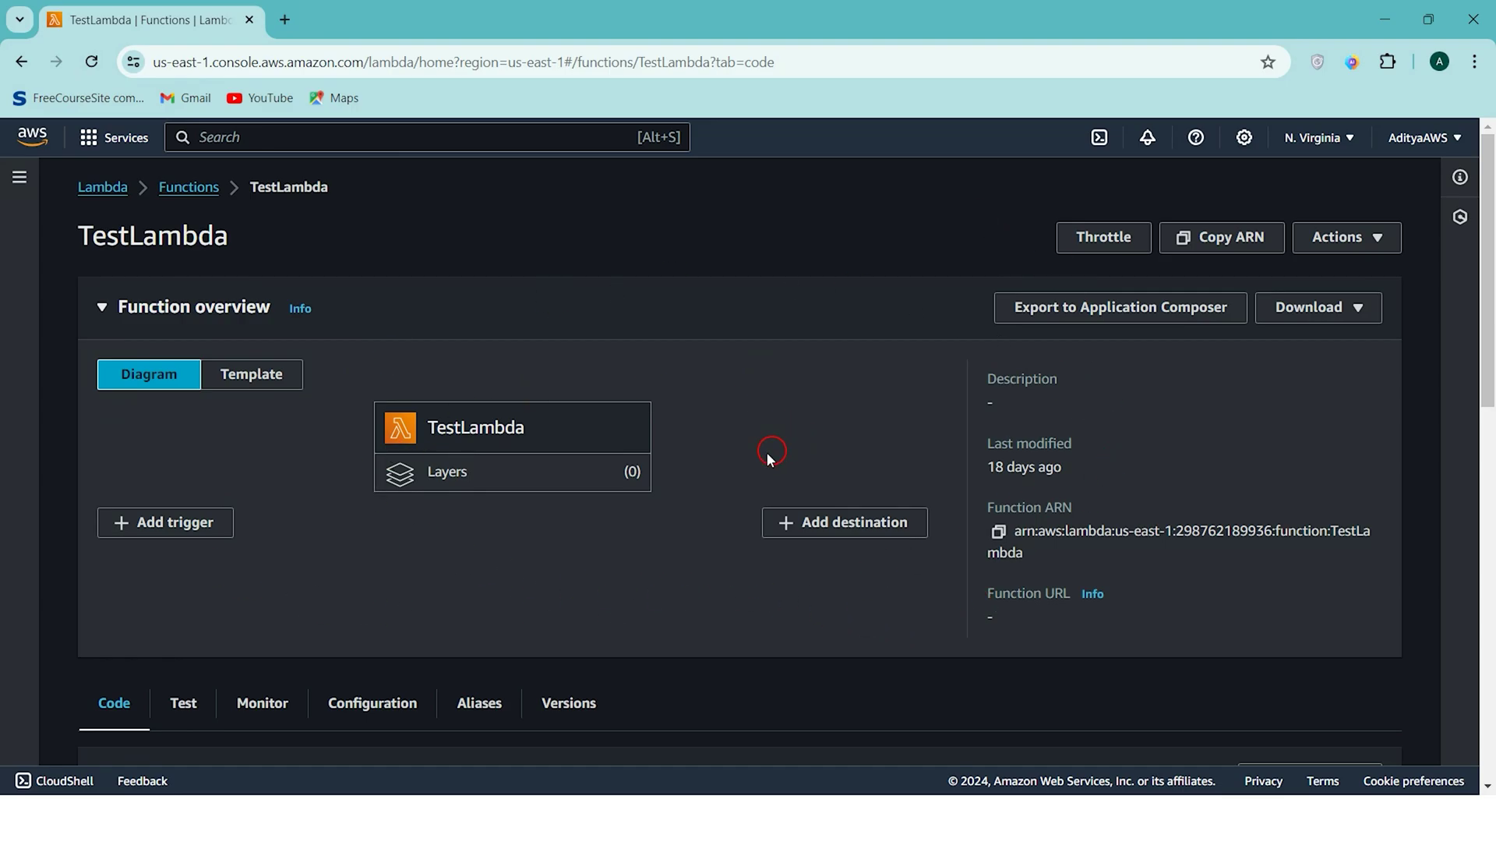
pyautogui.scroll(-3, 732, 417)
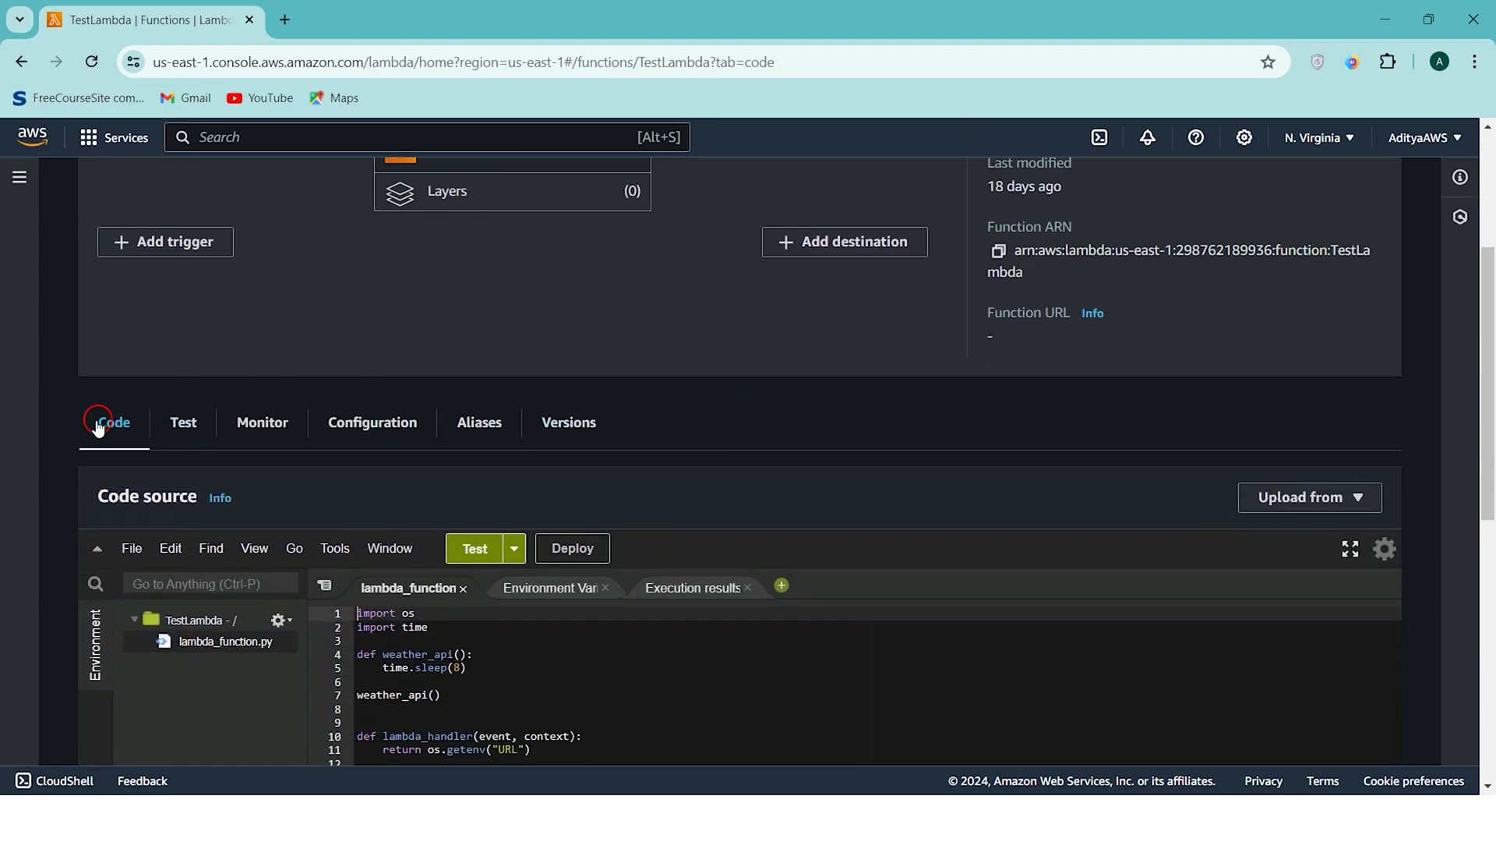
pyautogui.scroll(-3, 568, 401)
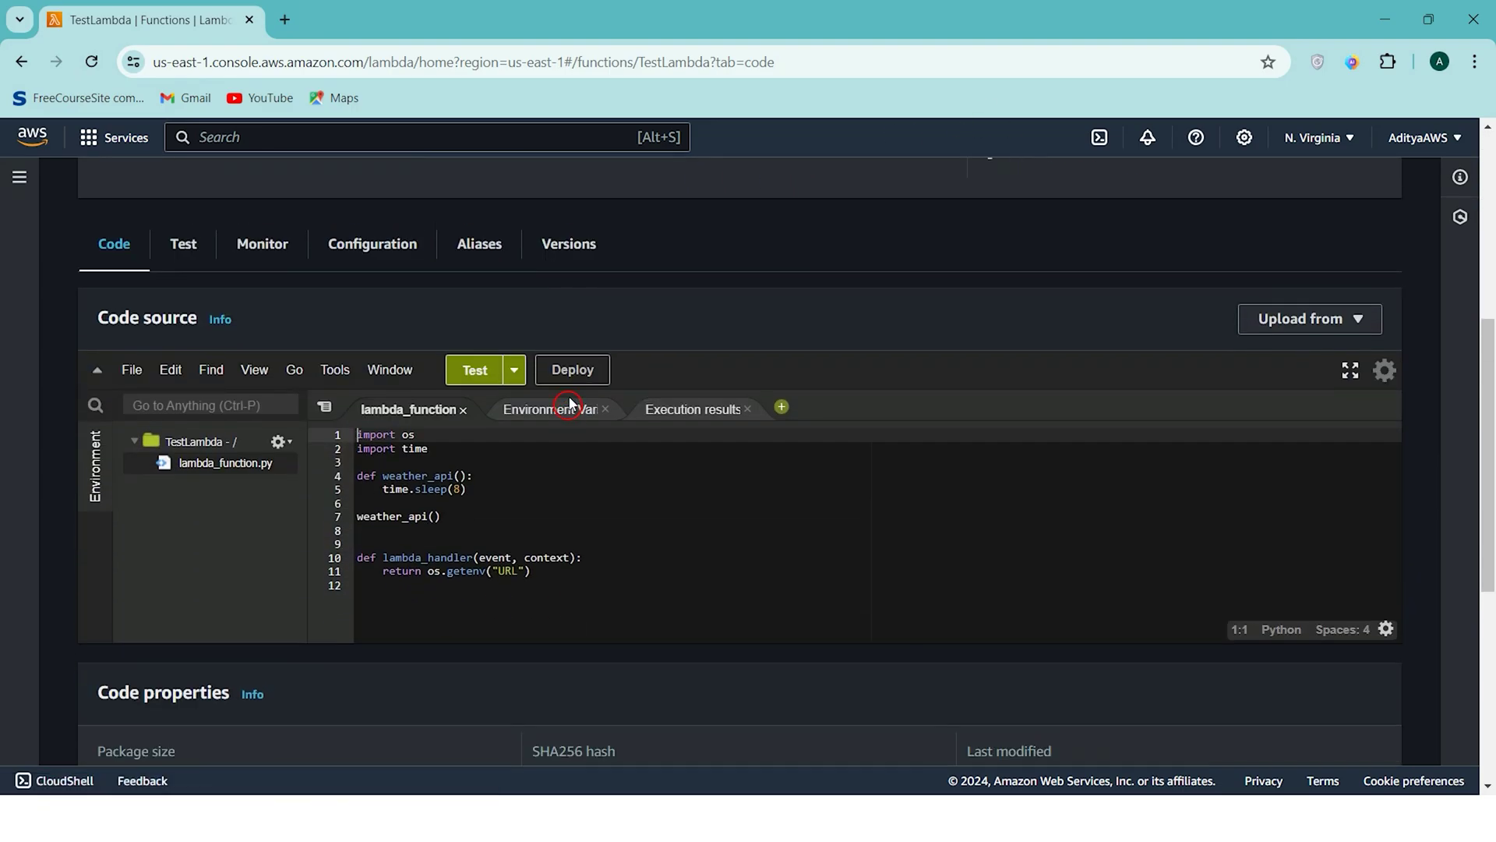
pyautogui.scroll(1, 456, 356)
pyautogui.click(392, 342)
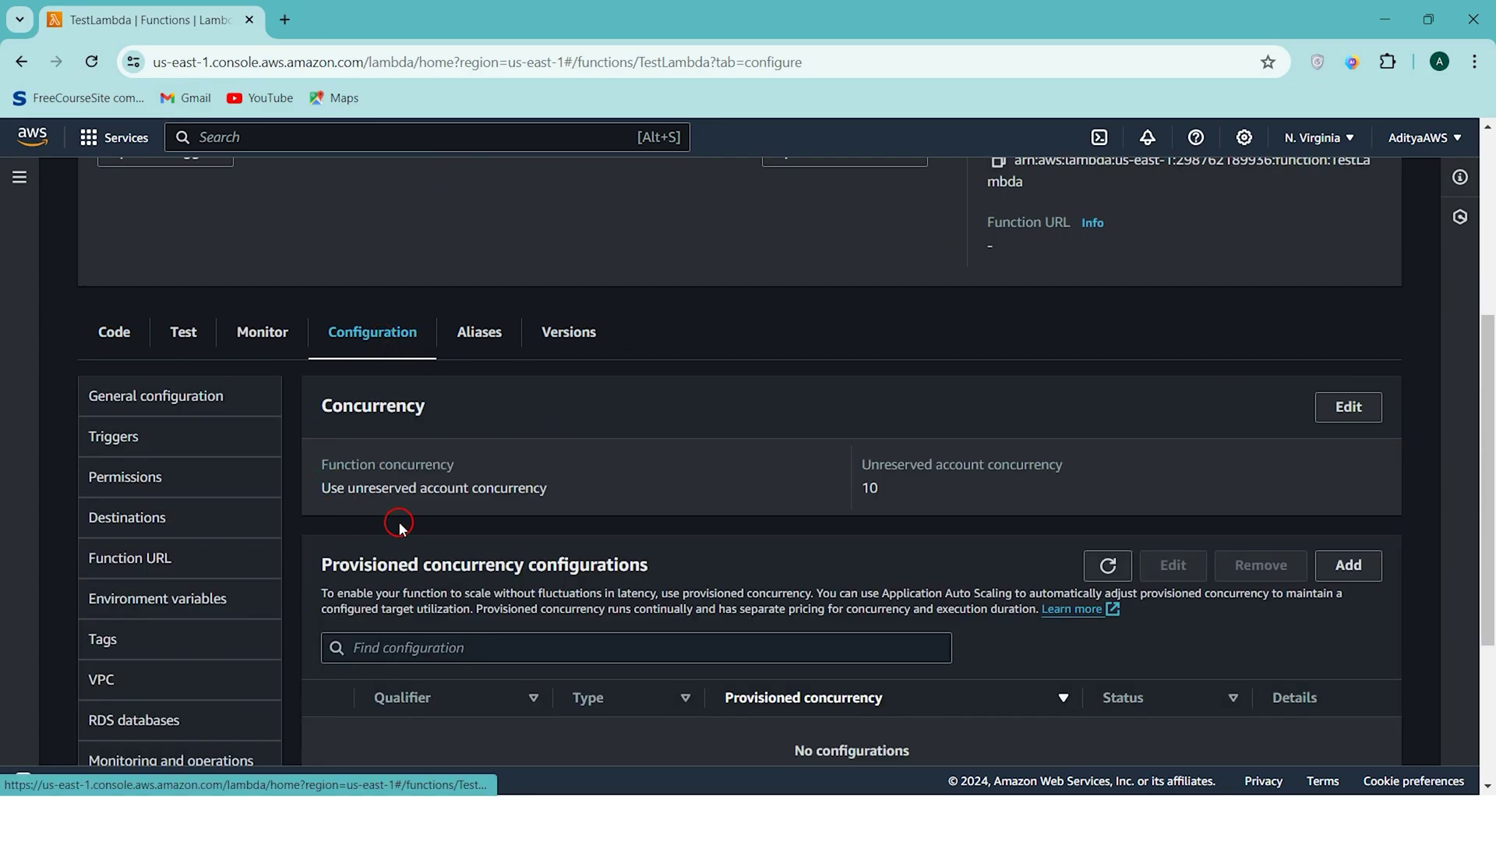
pyautogui.scroll(-1, 405, 507)
pyautogui.scroll(-1, 413, 483)
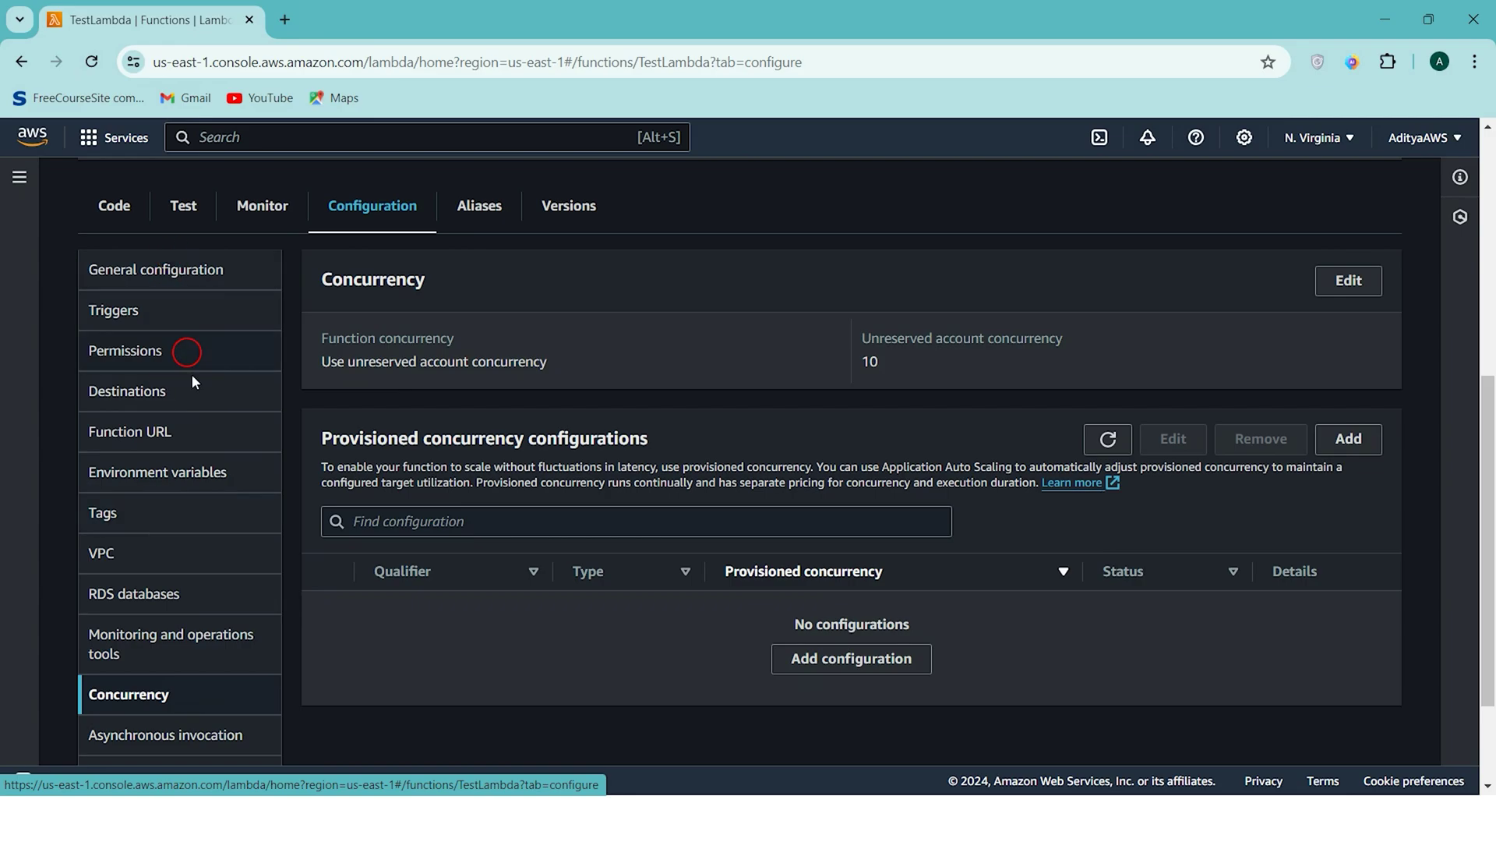
pyautogui.scroll(-1, 206, 478)
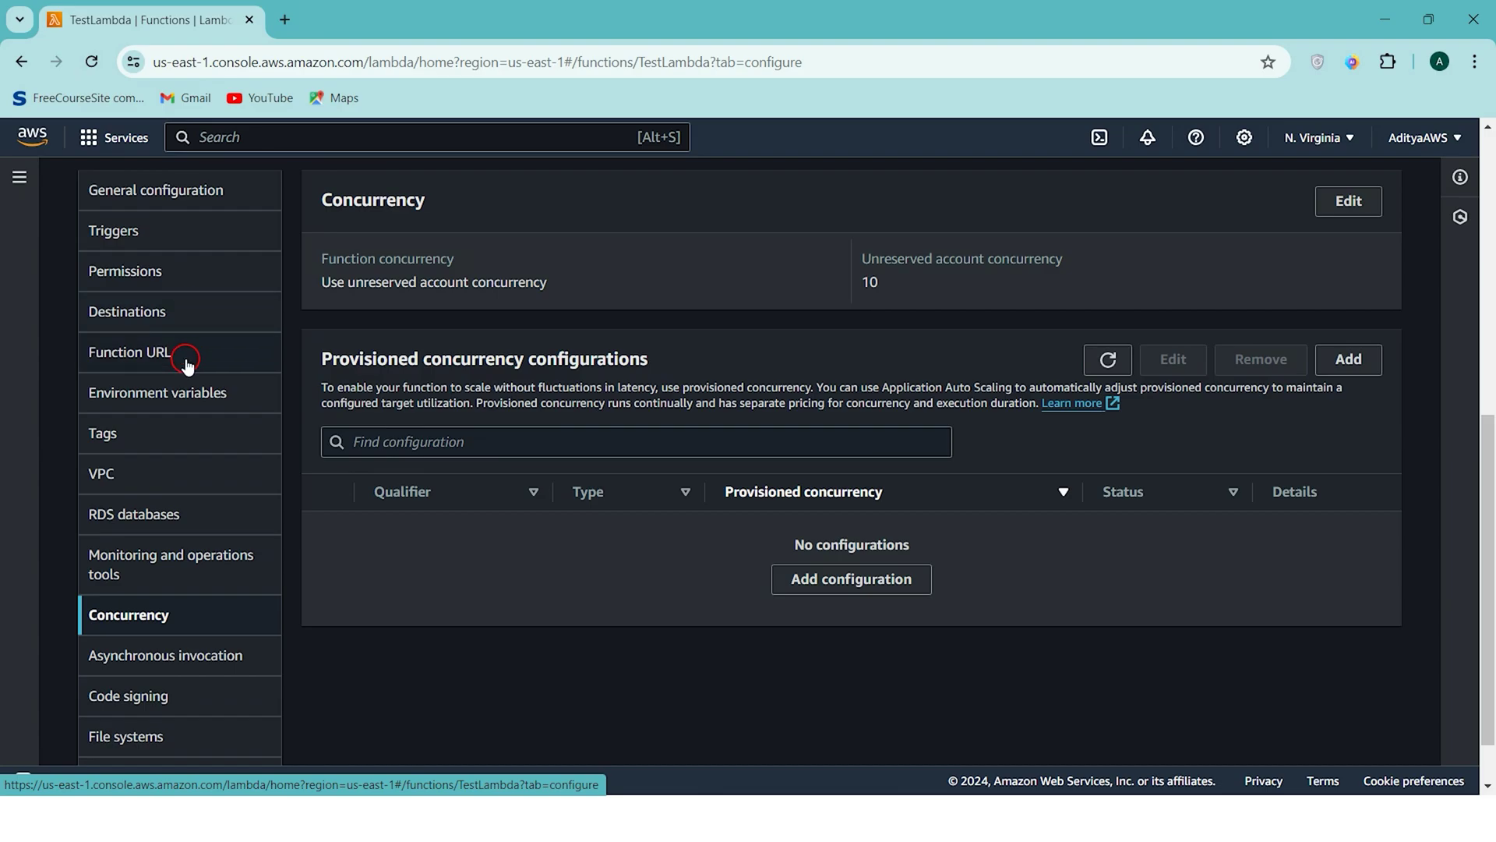
pyautogui.scroll(-1, 187, 471)
pyautogui.click(142, 581)
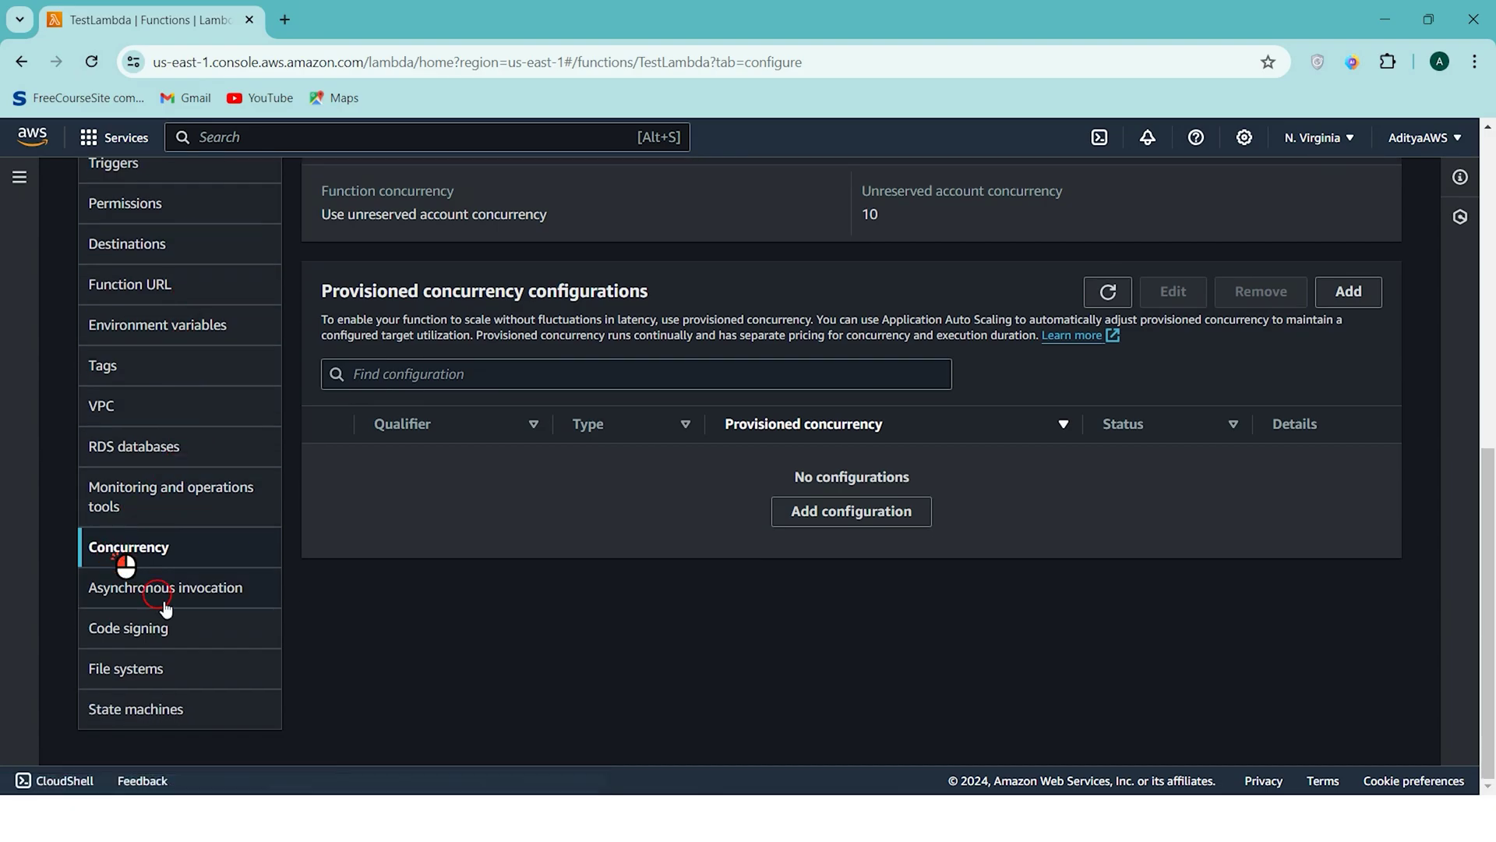
pyautogui.click(153, 562)
pyautogui.scroll(2, 561, 593)
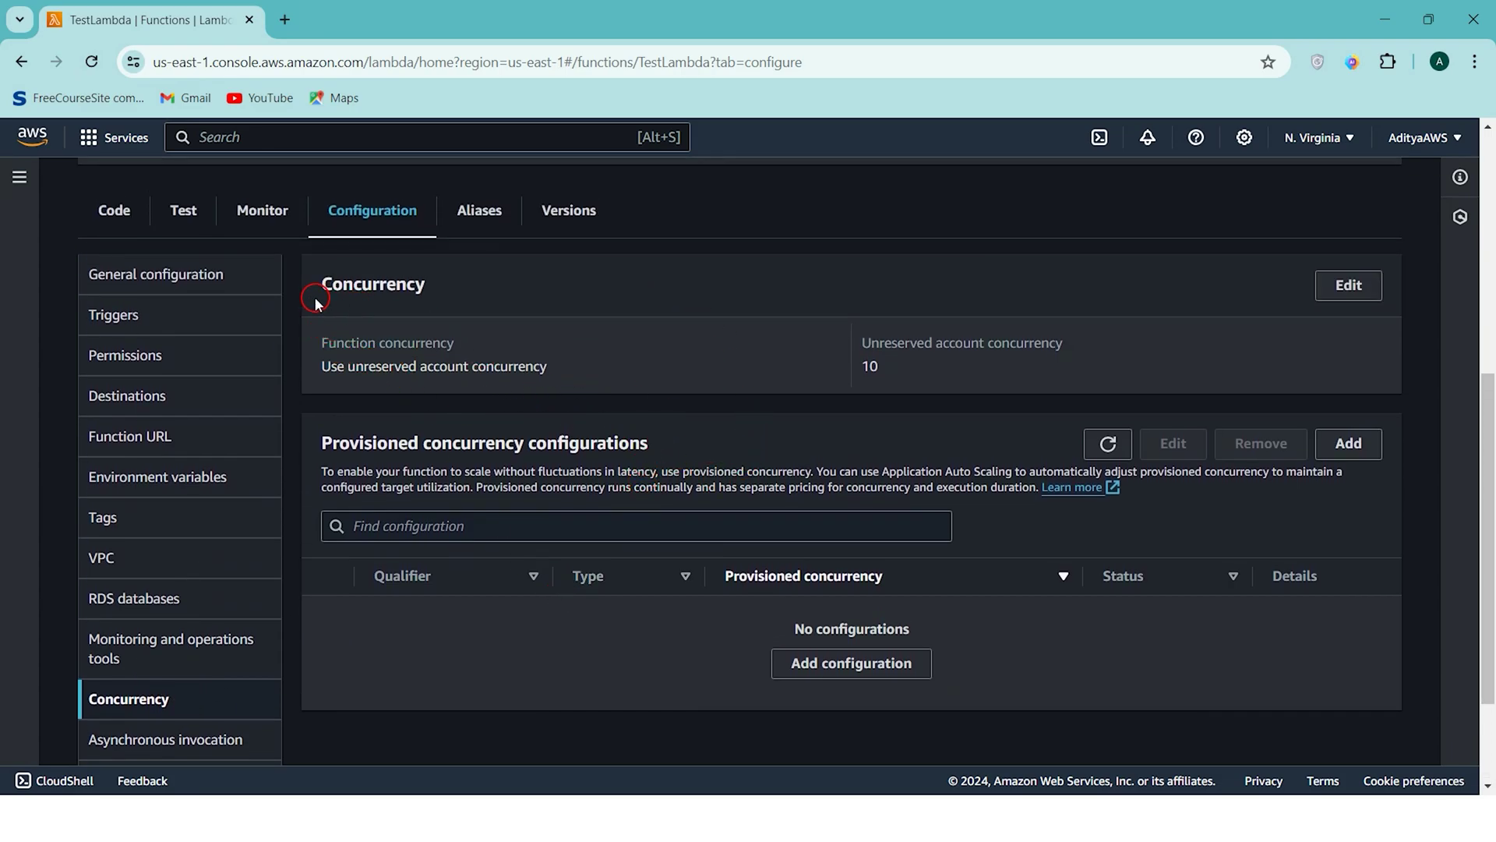
# Examine the function concurrency, unreserved account concurrency and provisioned concurrency settings of TestLambda
pyautogui.moveTo(316, 289); pyautogui.dragTo(455, 286)
pyautogui.click(455, 287)
pyautogui.moveTo(341, 450); pyautogui.dragTo(608, 438)
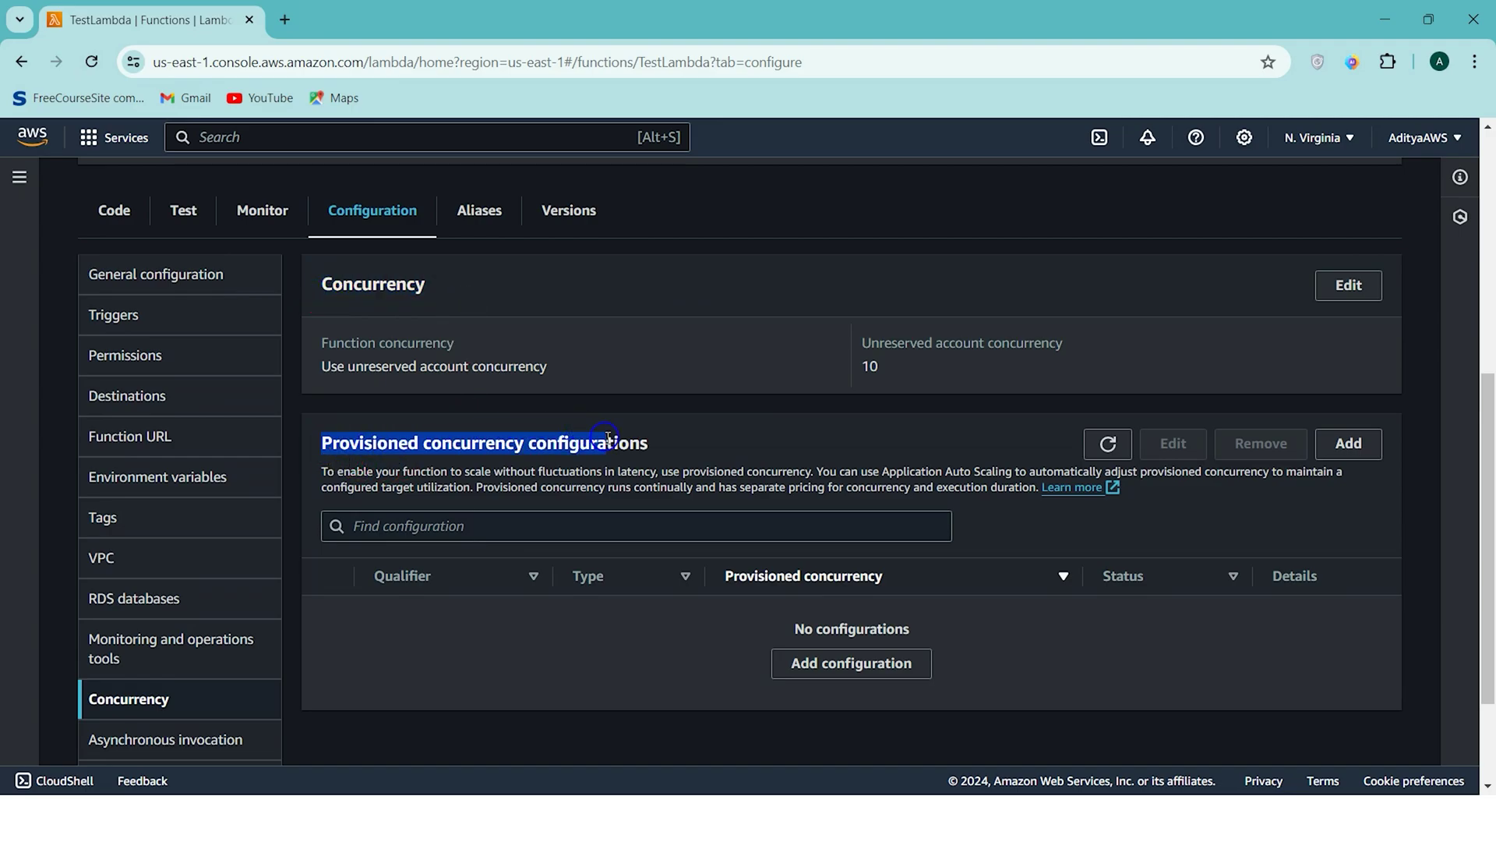
pyautogui.click(696, 442)
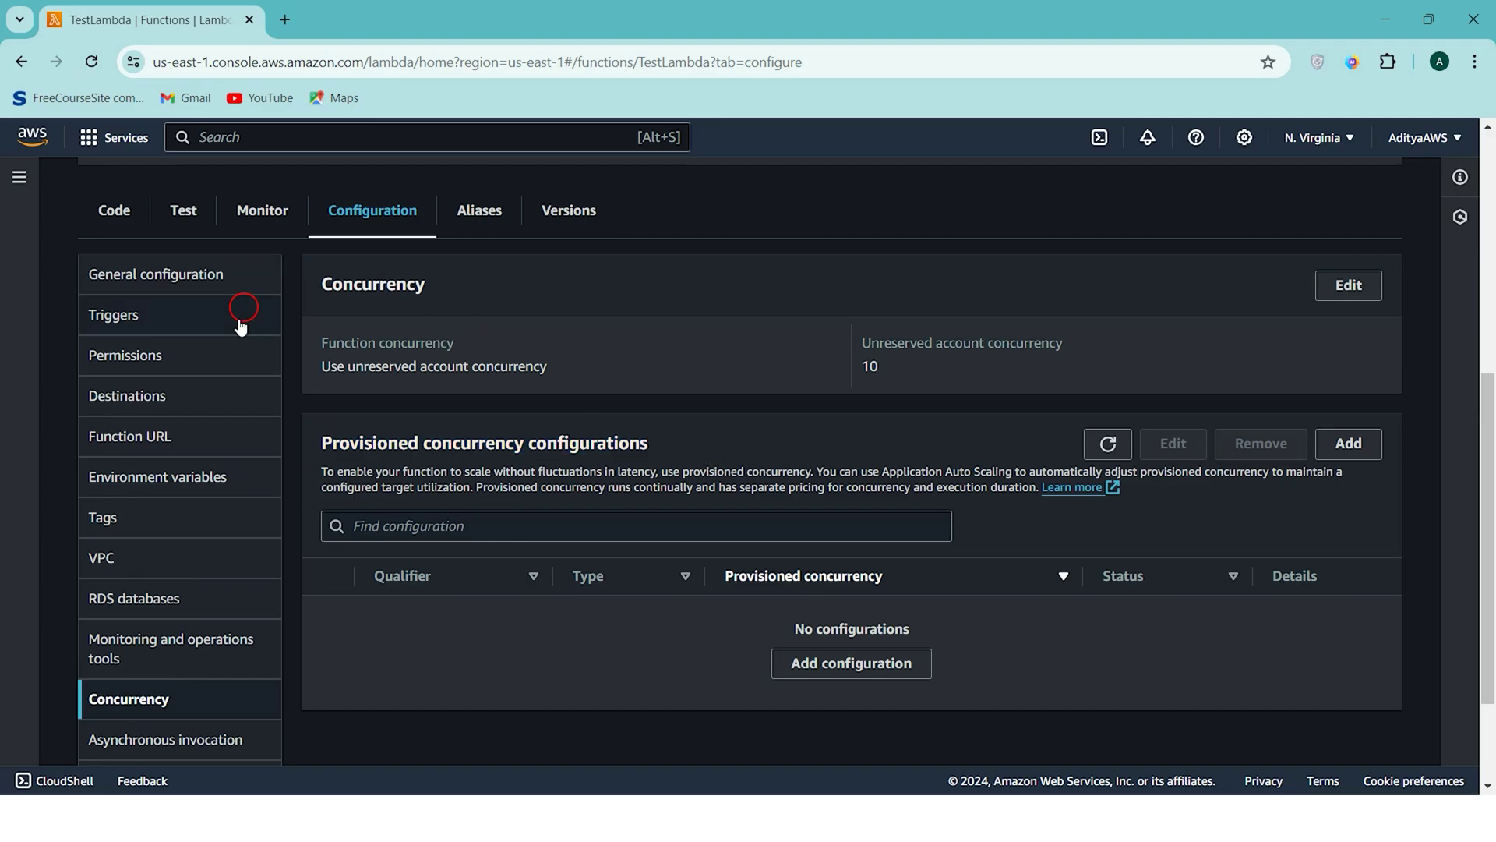
pyautogui.moveTo(870, 343); pyautogui.dragTo(1075, 343)
pyautogui.click(1078, 347)
pyautogui.doubleClick(869, 366)
pyautogui.click(871, 367)
pyautogui.click(711, 343)
pyautogui.doubleClick(856, 365)
pyautogui.click(927, 341)
pyautogui.moveTo(350, 373); pyautogui.dragTo(543, 368)
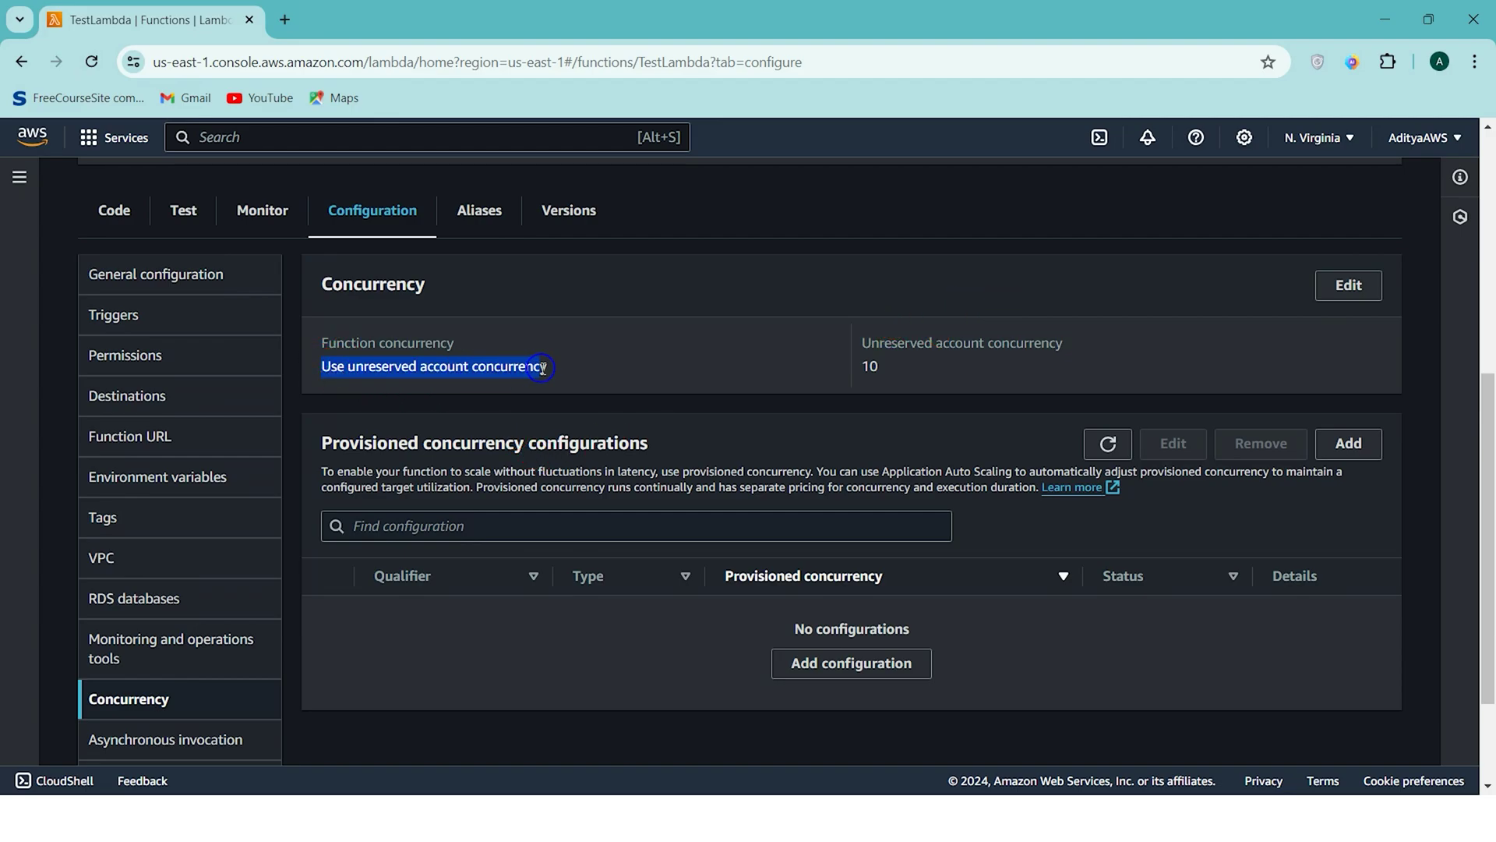
pyautogui.click(551, 372)
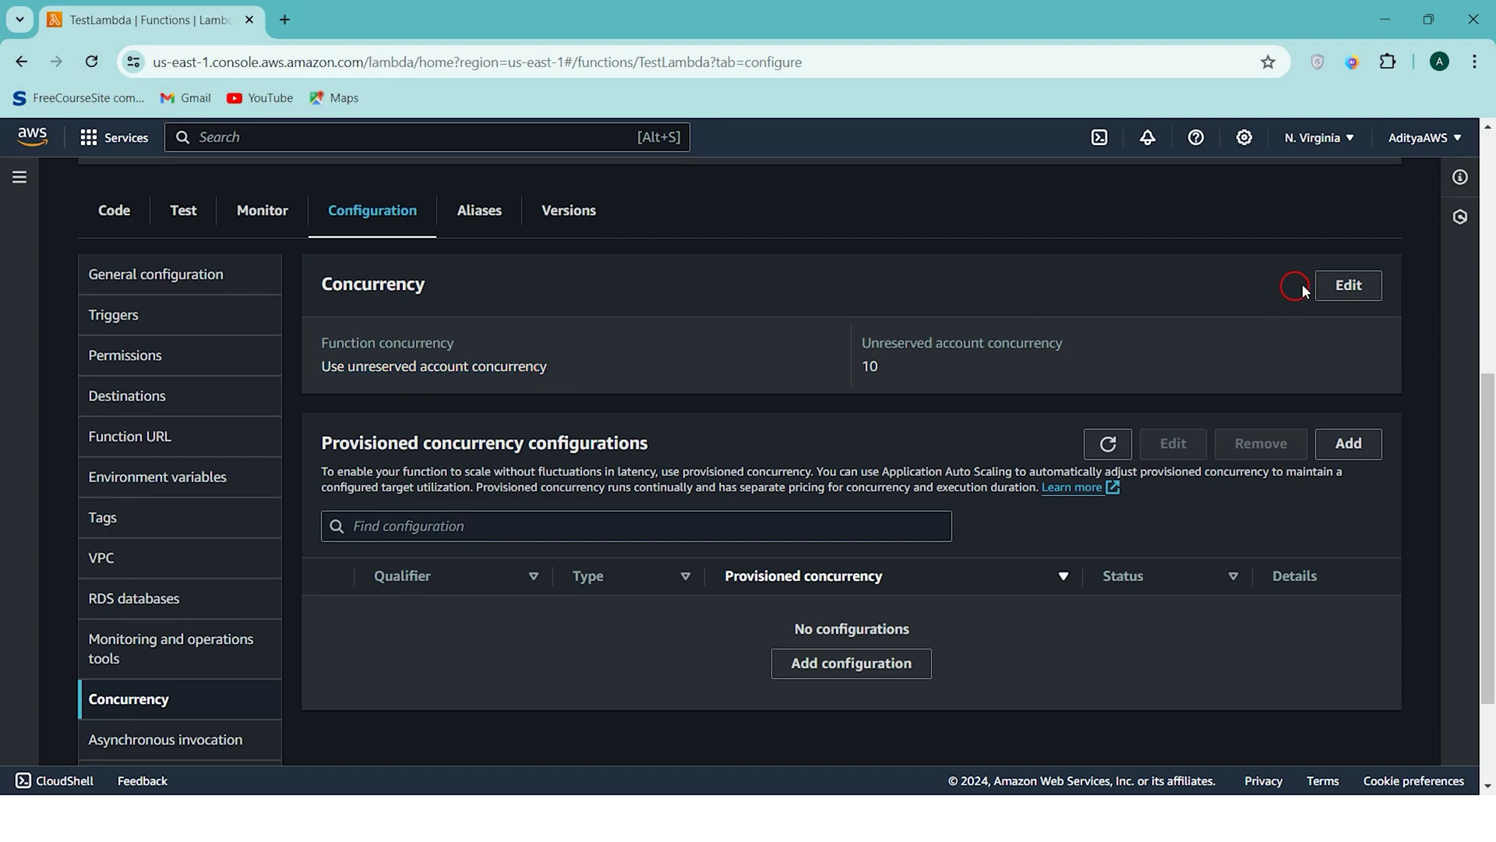
# Edit the function's concurrency and choose Reserve concurrency instead of the unreserved account pool
pyautogui.click(1338, 286)
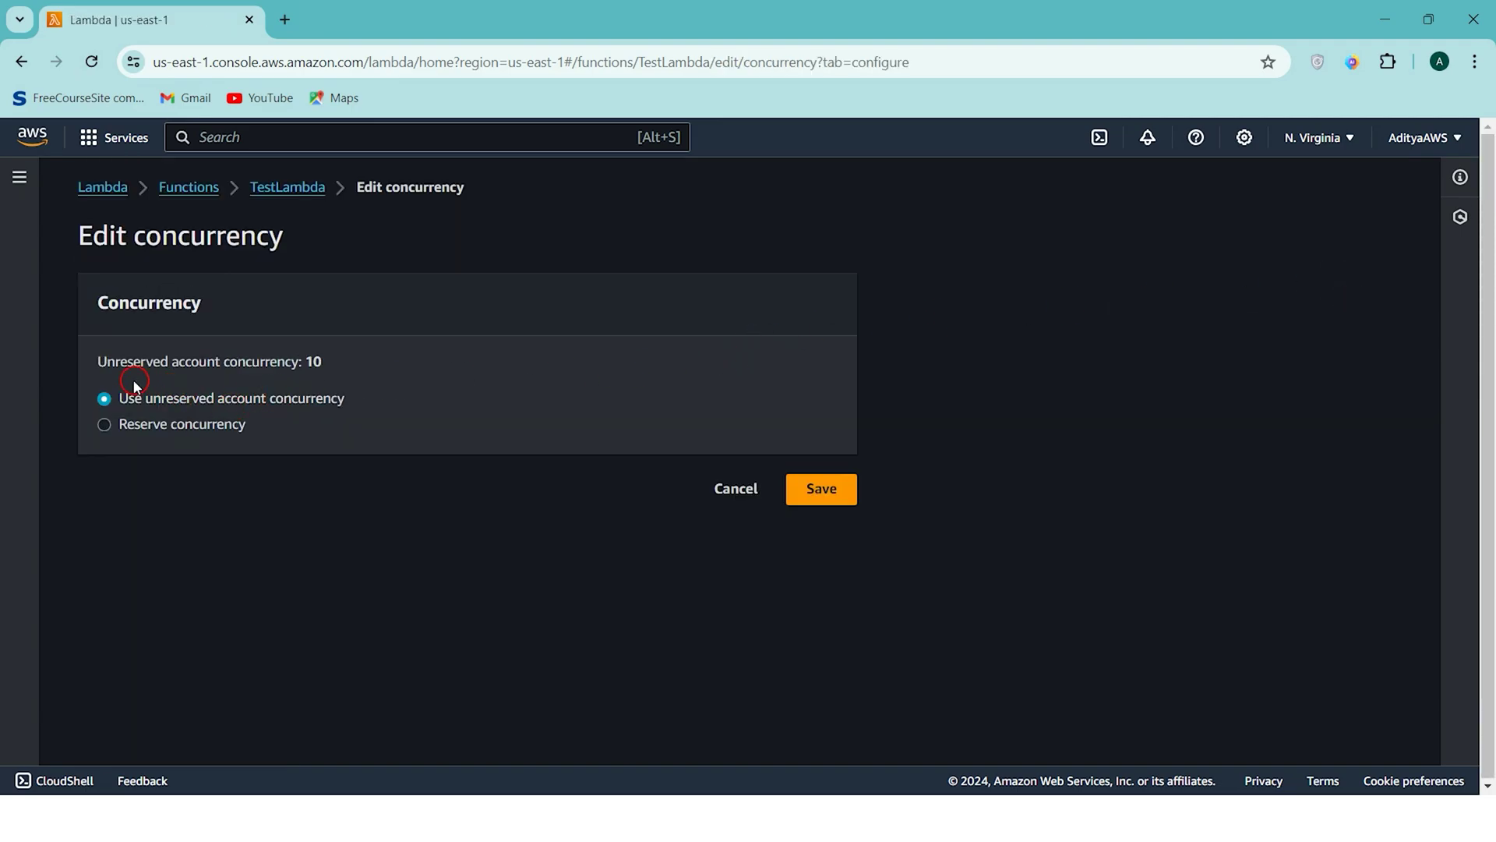
pyautogui.moveTo(102, 364); pyautogui.dragTo(330, 363)
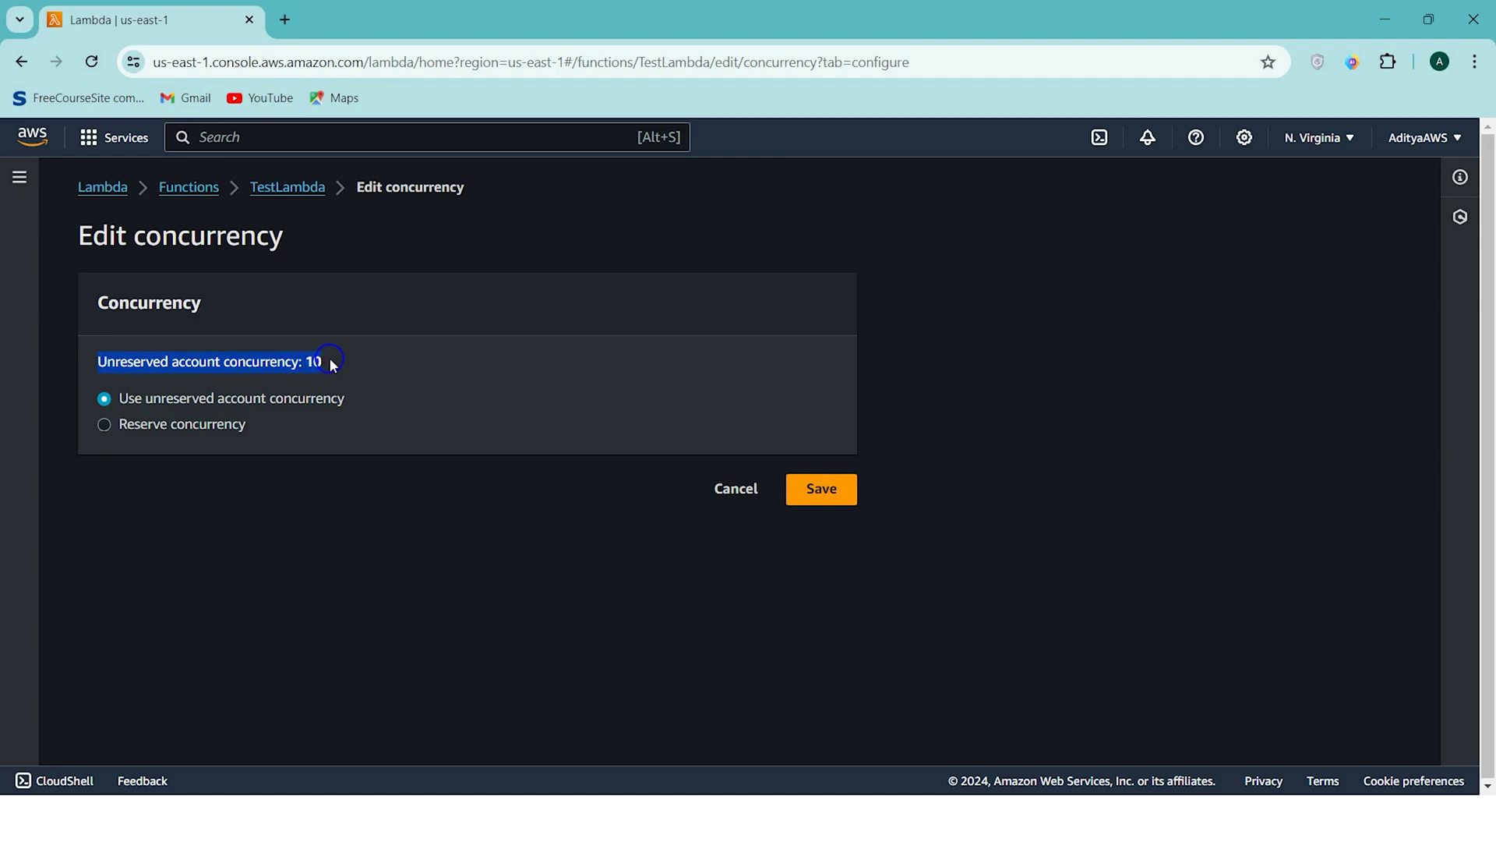
pyautogui.click(330, 363)
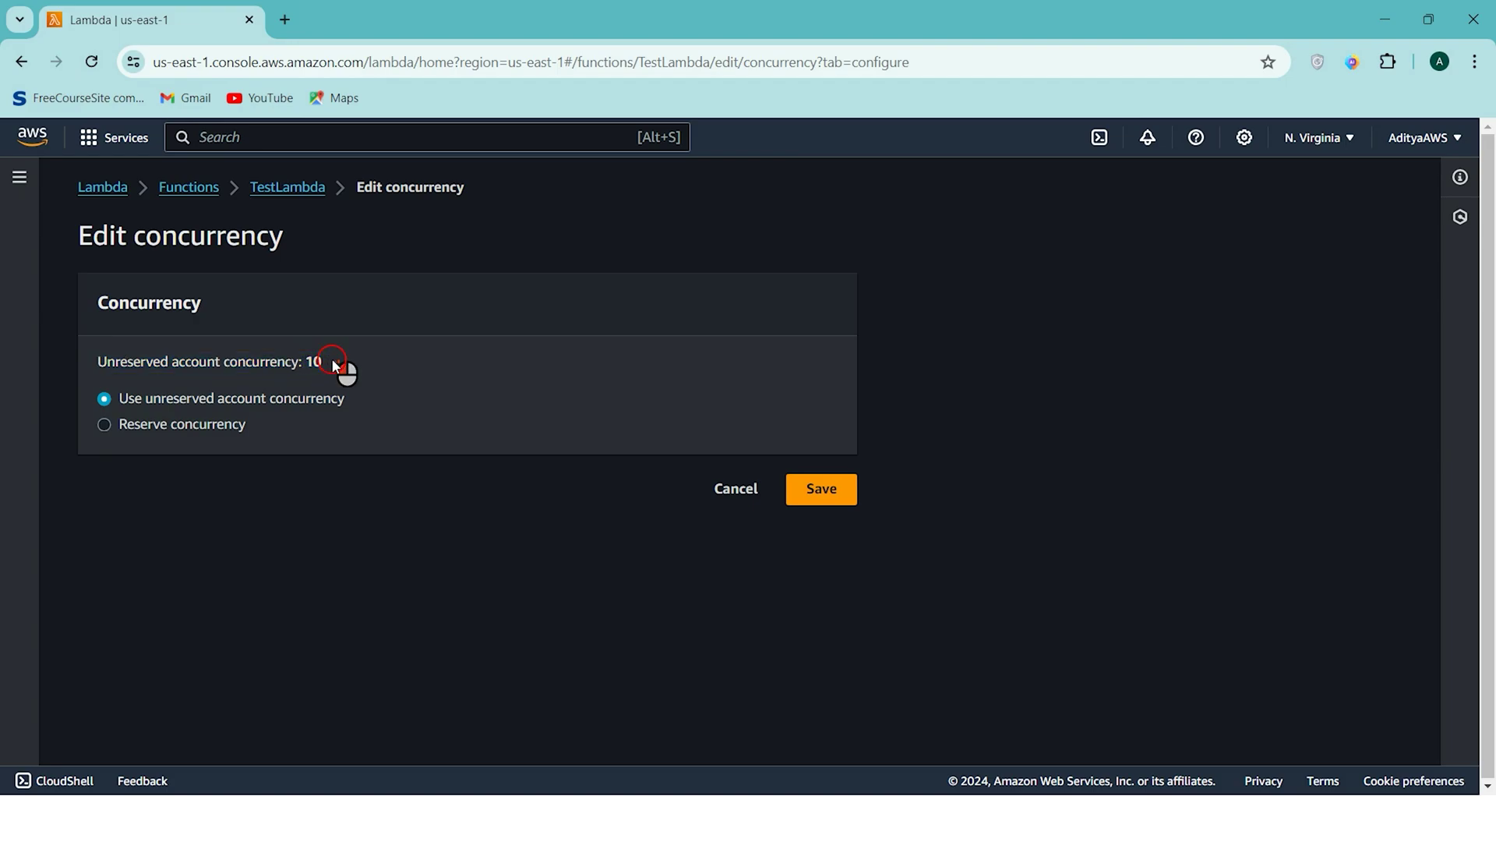
pyautogui.click(115, 434)
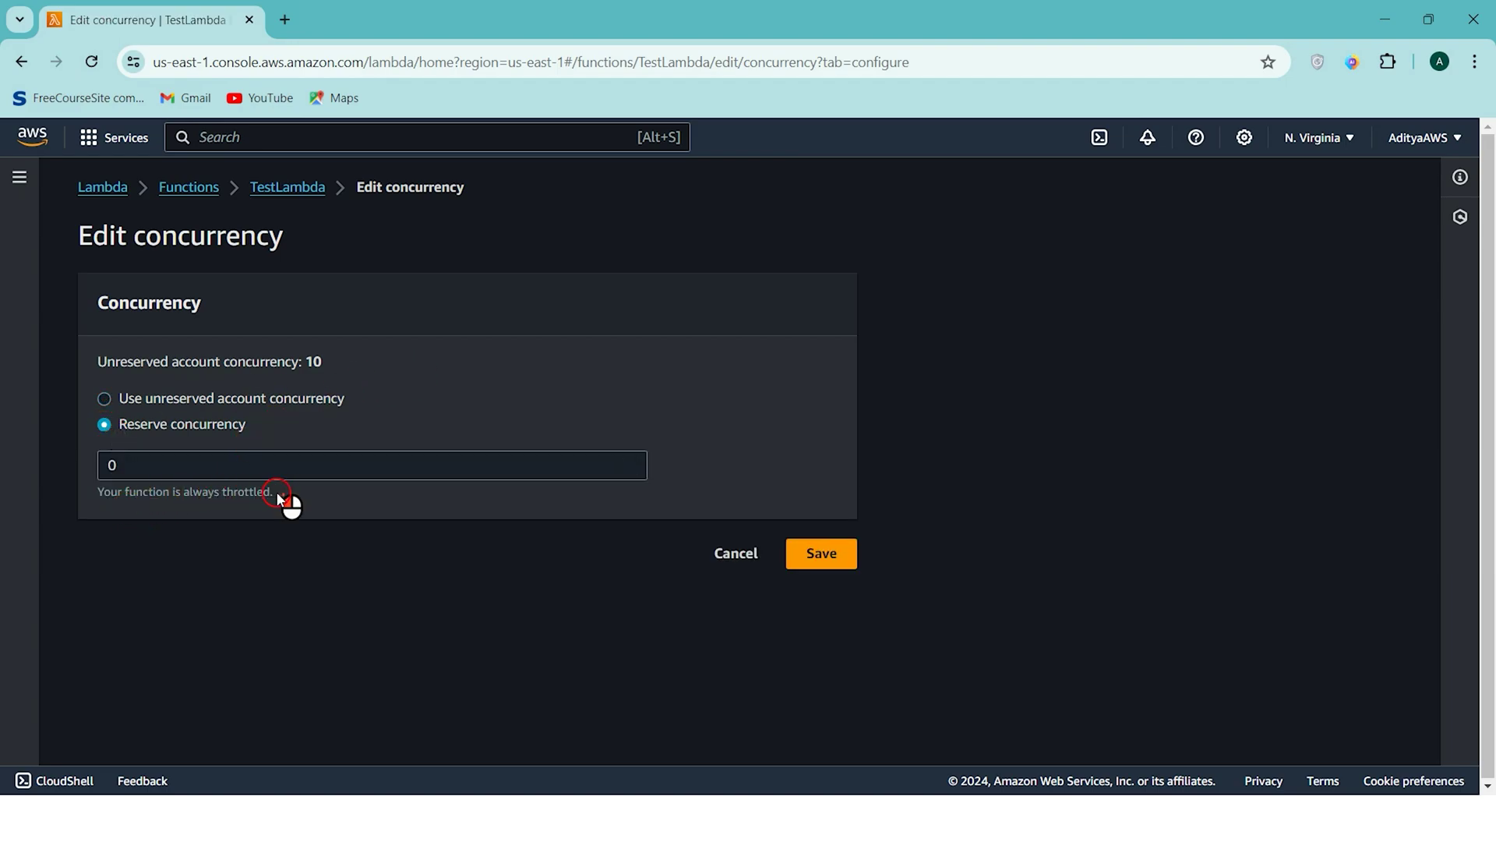
# Try a reserved concurrency of 1, and return the value to 0
pyautogui.click(152, 465)
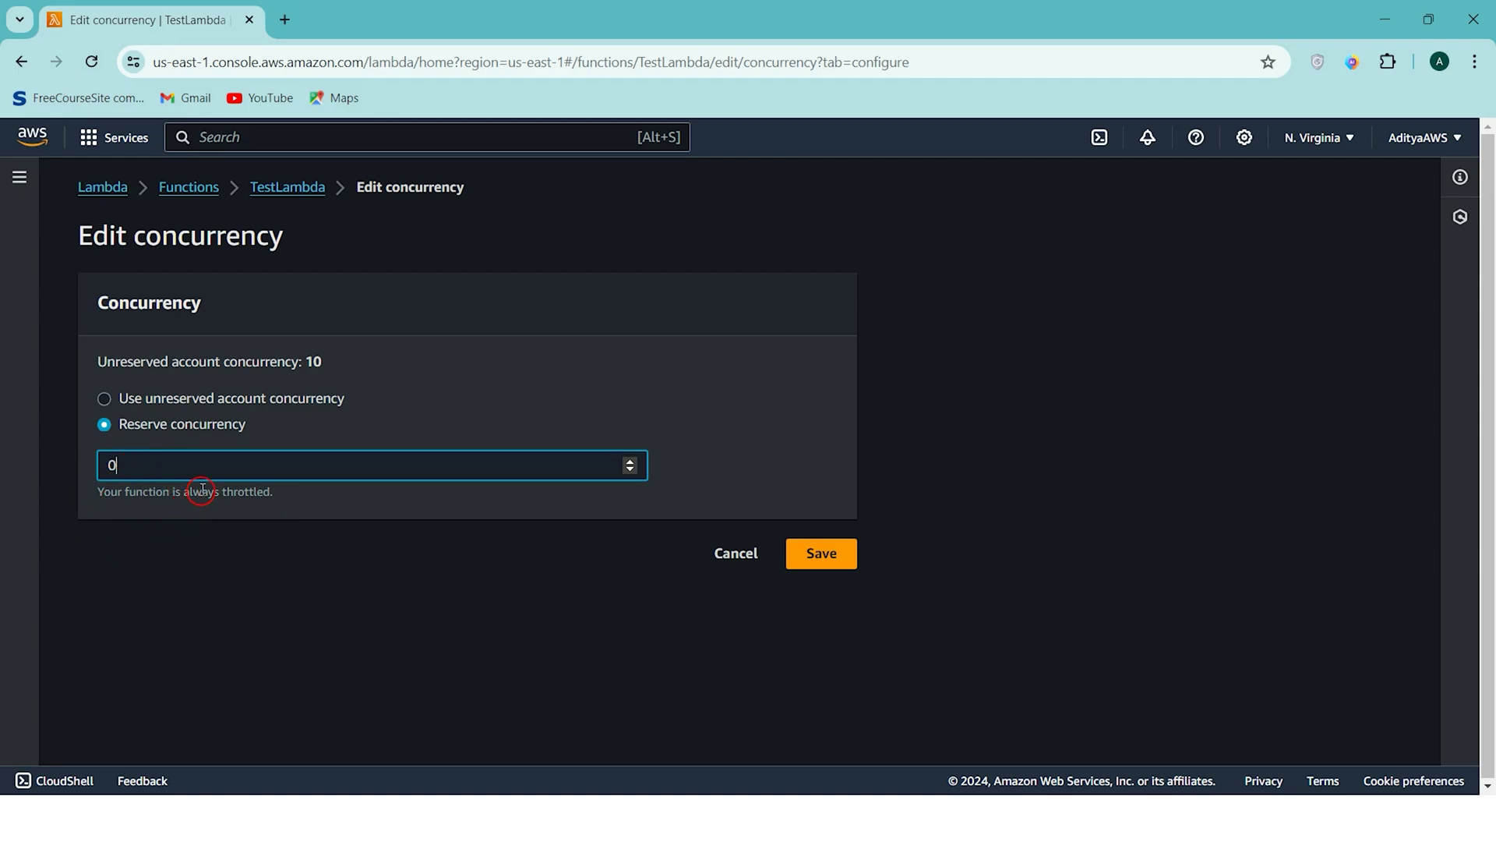
pyautogui.click(632, 462)
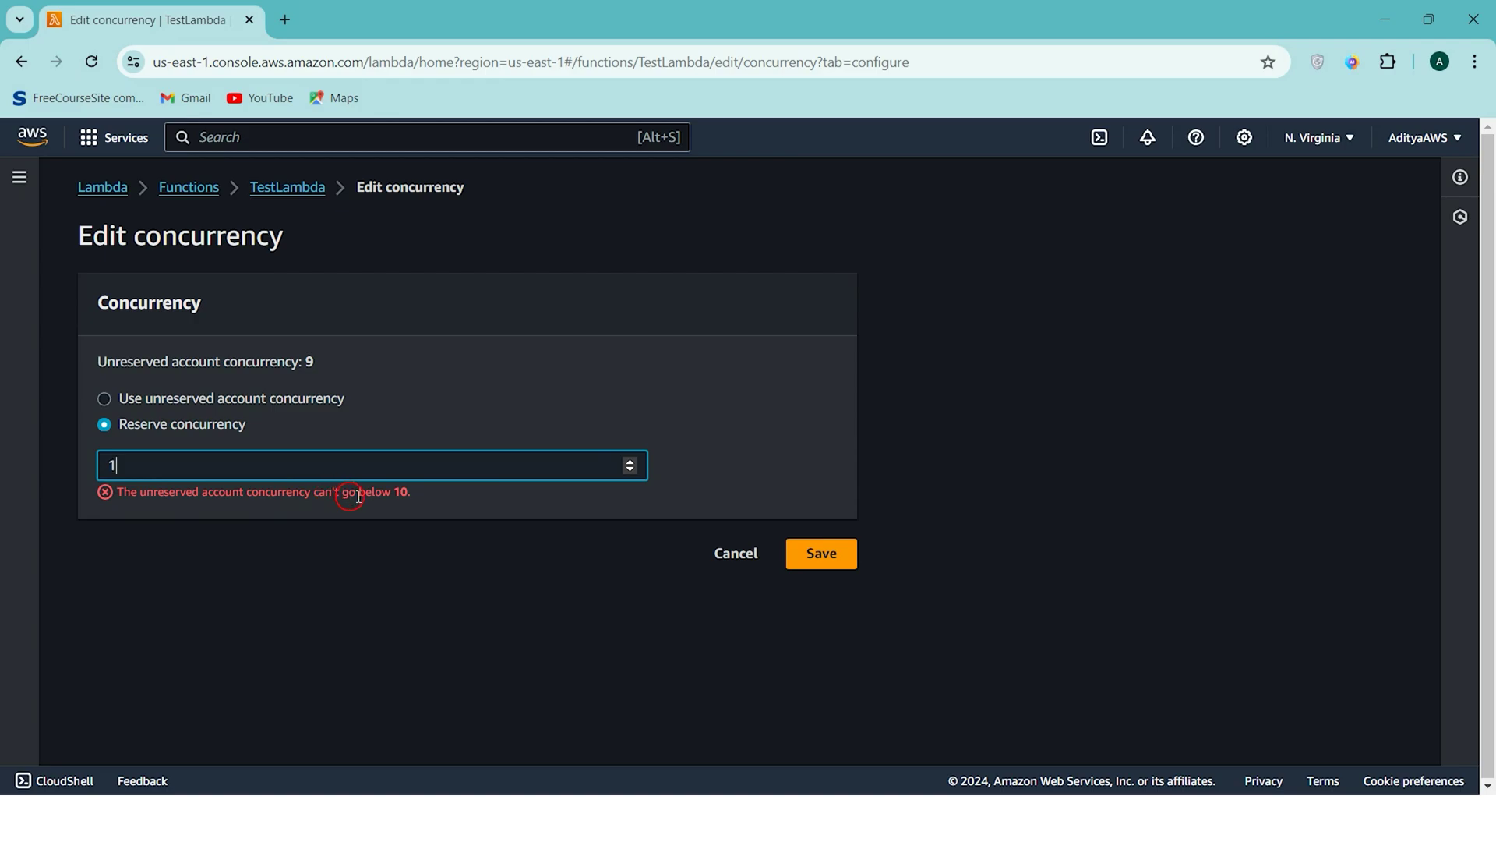
pyautogui.click(630, 468)
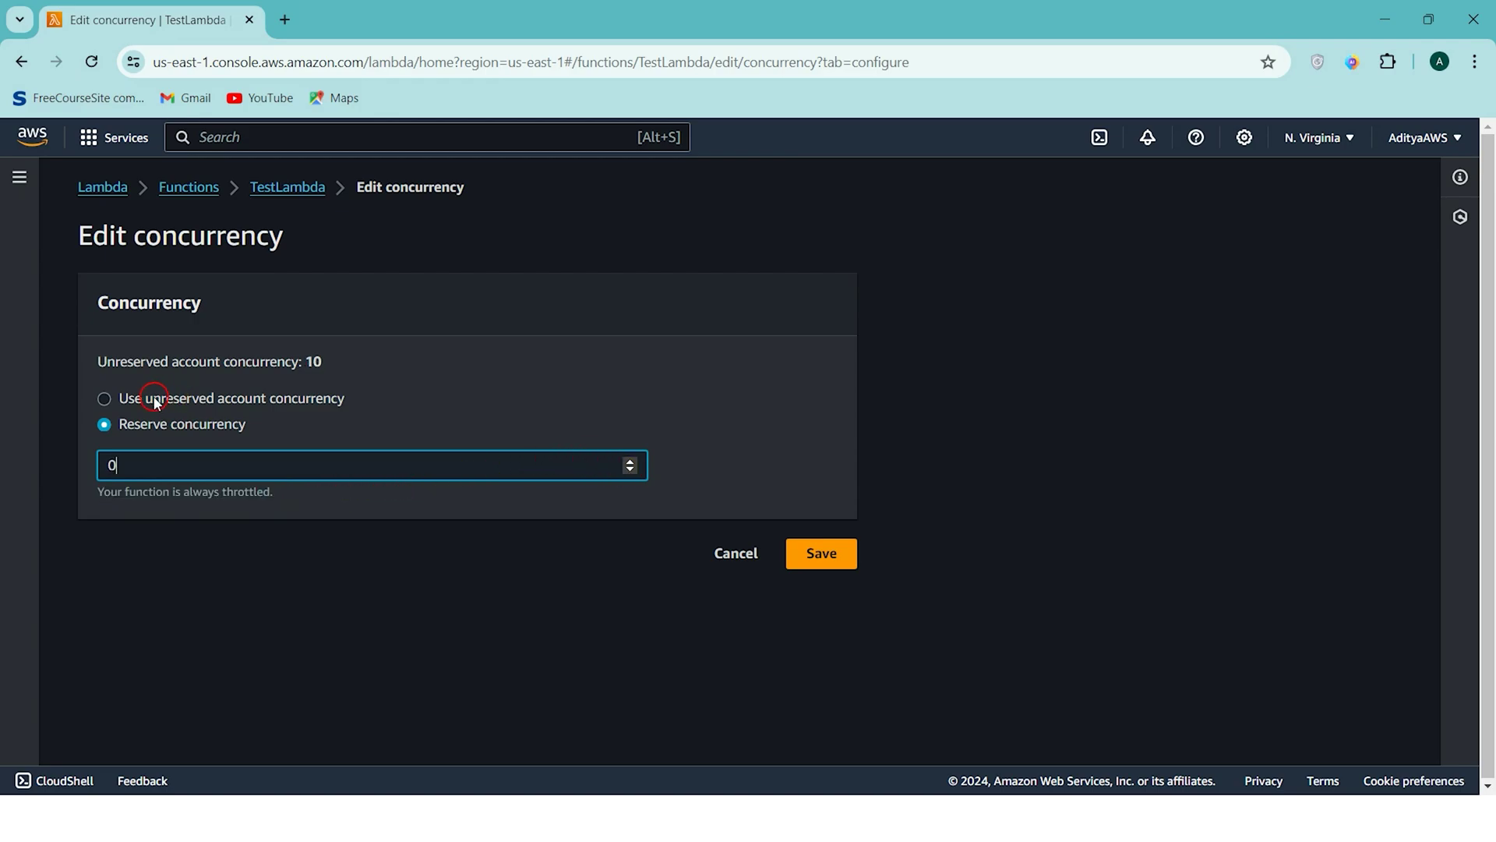
# Compare the unreserved and reserved options, and save the function with a reserved concurrency of 0
pyautogui.moveTo(145, 401); pyautogui.dragTo(360, 402)
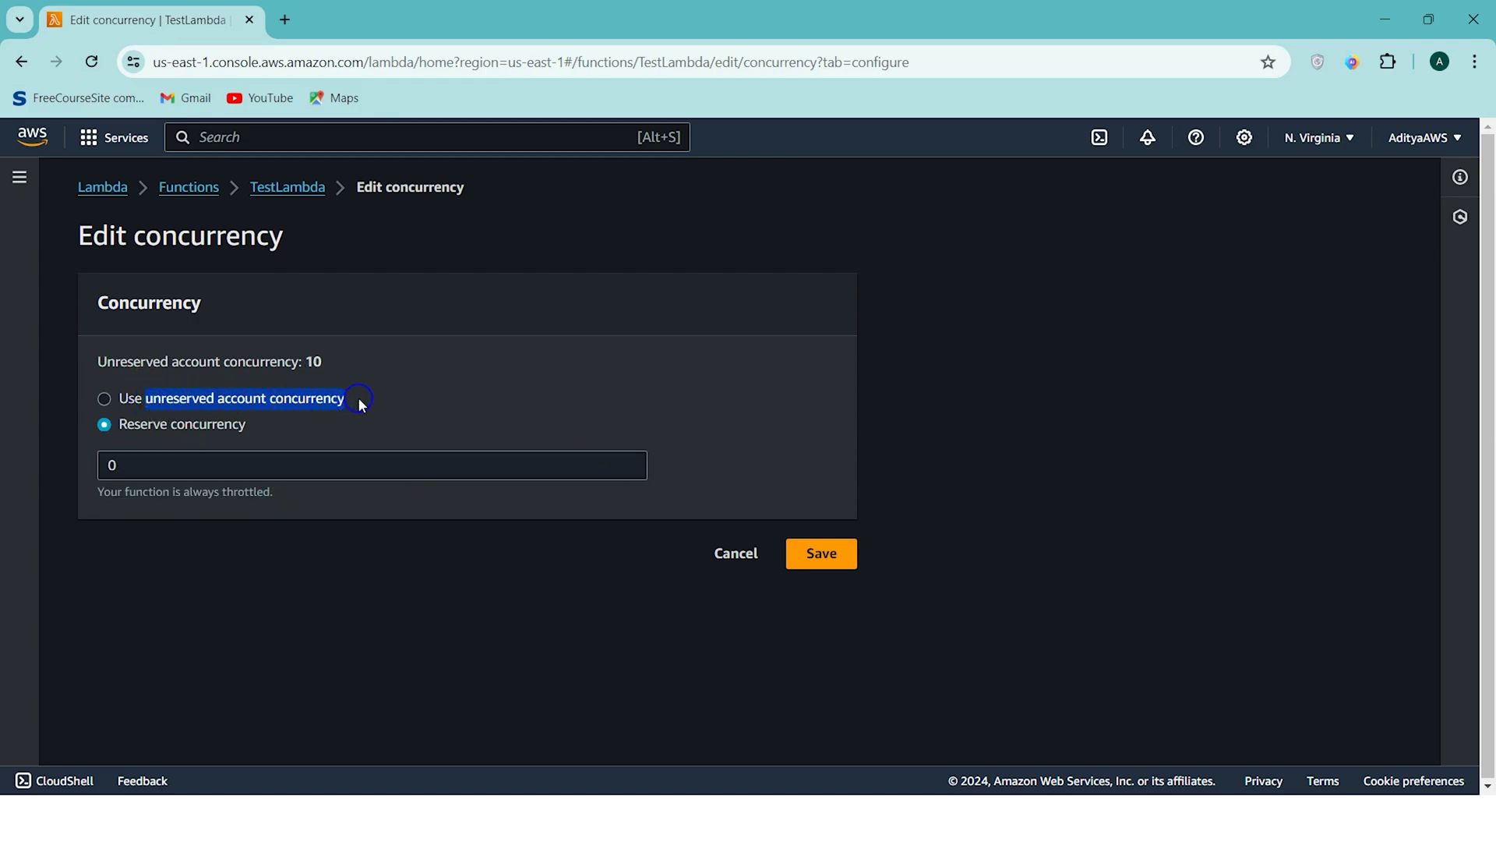
pyautogui.click(360, 402)
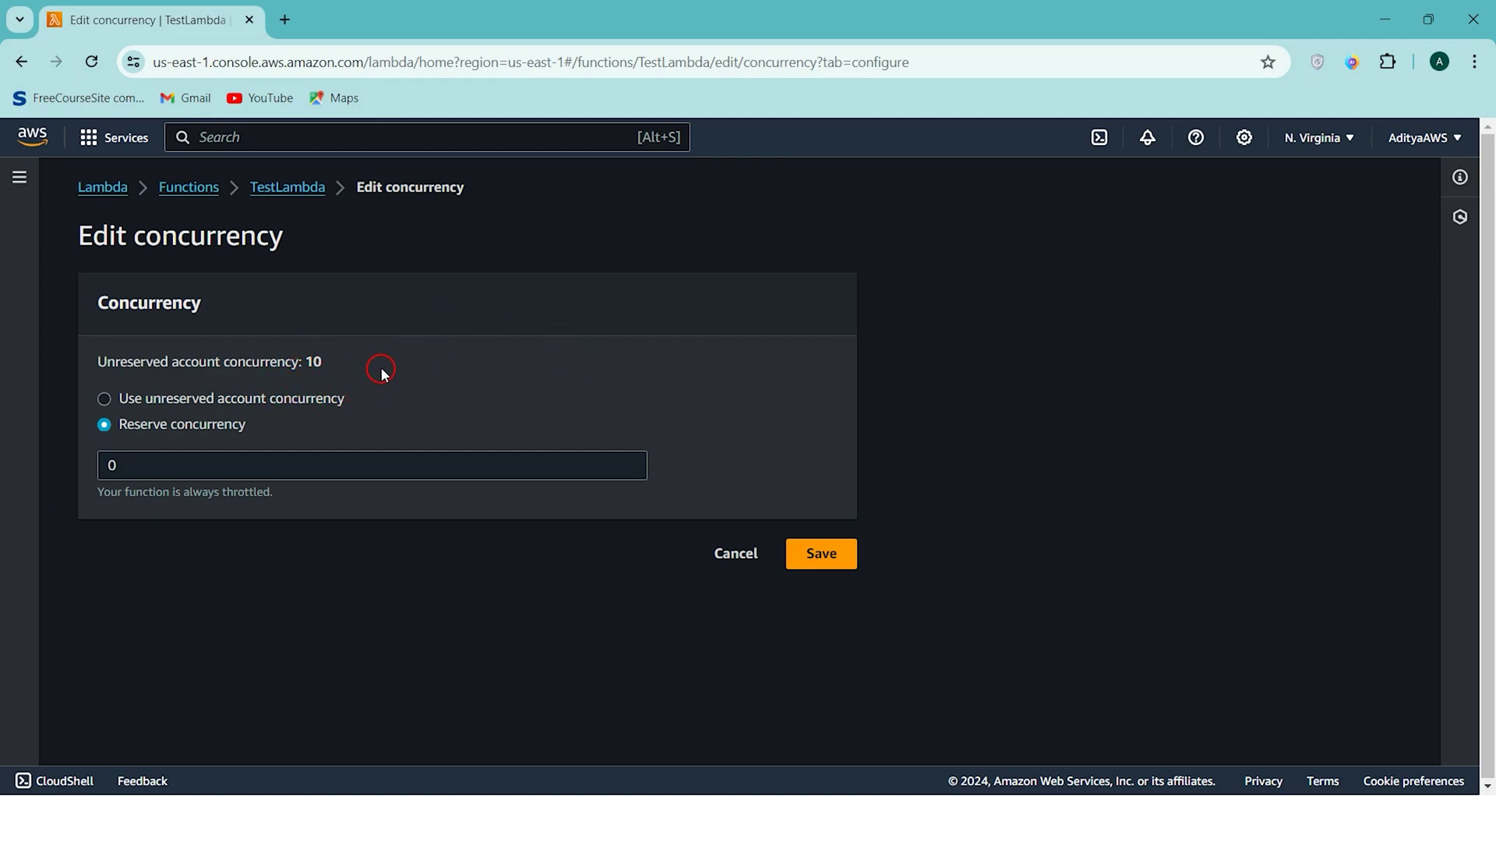
pyautogui.moveTo(129, 427); pyautogui.dragTo(261, 442)
pyautogui.click(373, 416)
pyautogui.click(219, 459)
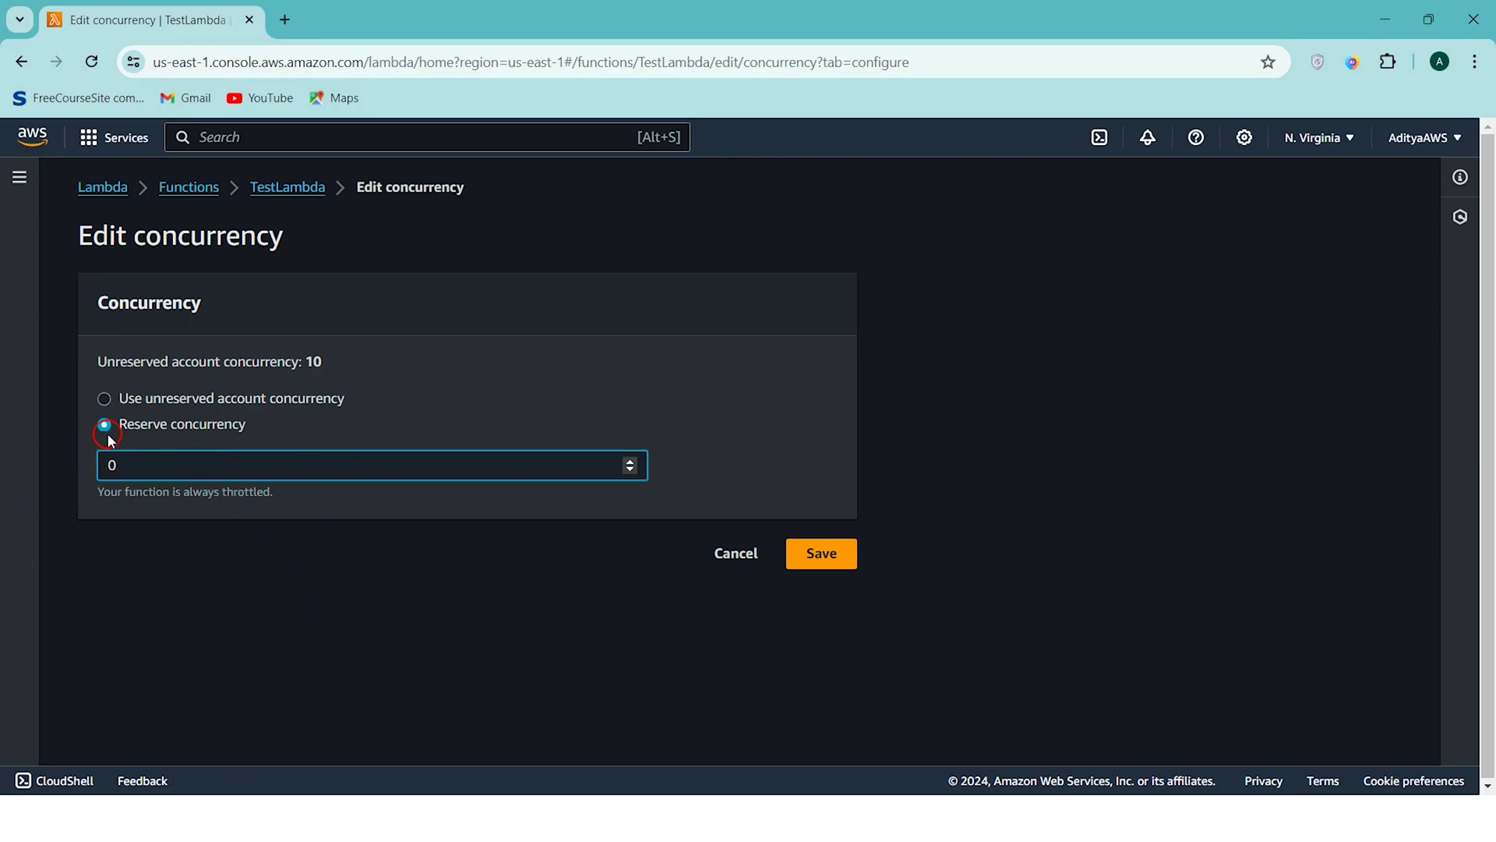
pyautogui.click(831, 557)
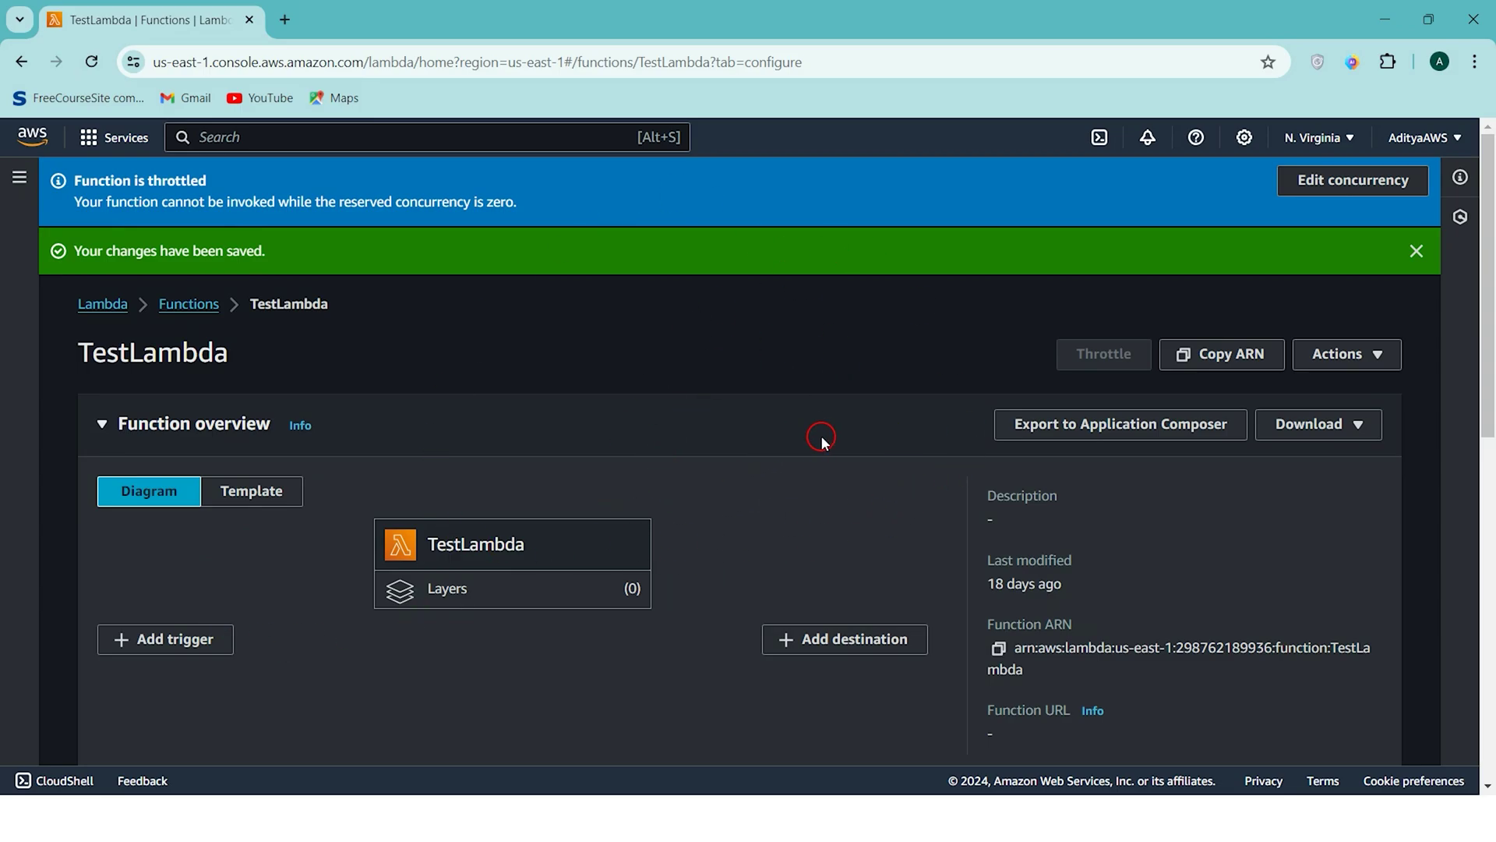
# Run the existing test event on TestLambda and read the invocation's response message
pyautogui.scroll(-2, 824, 441)
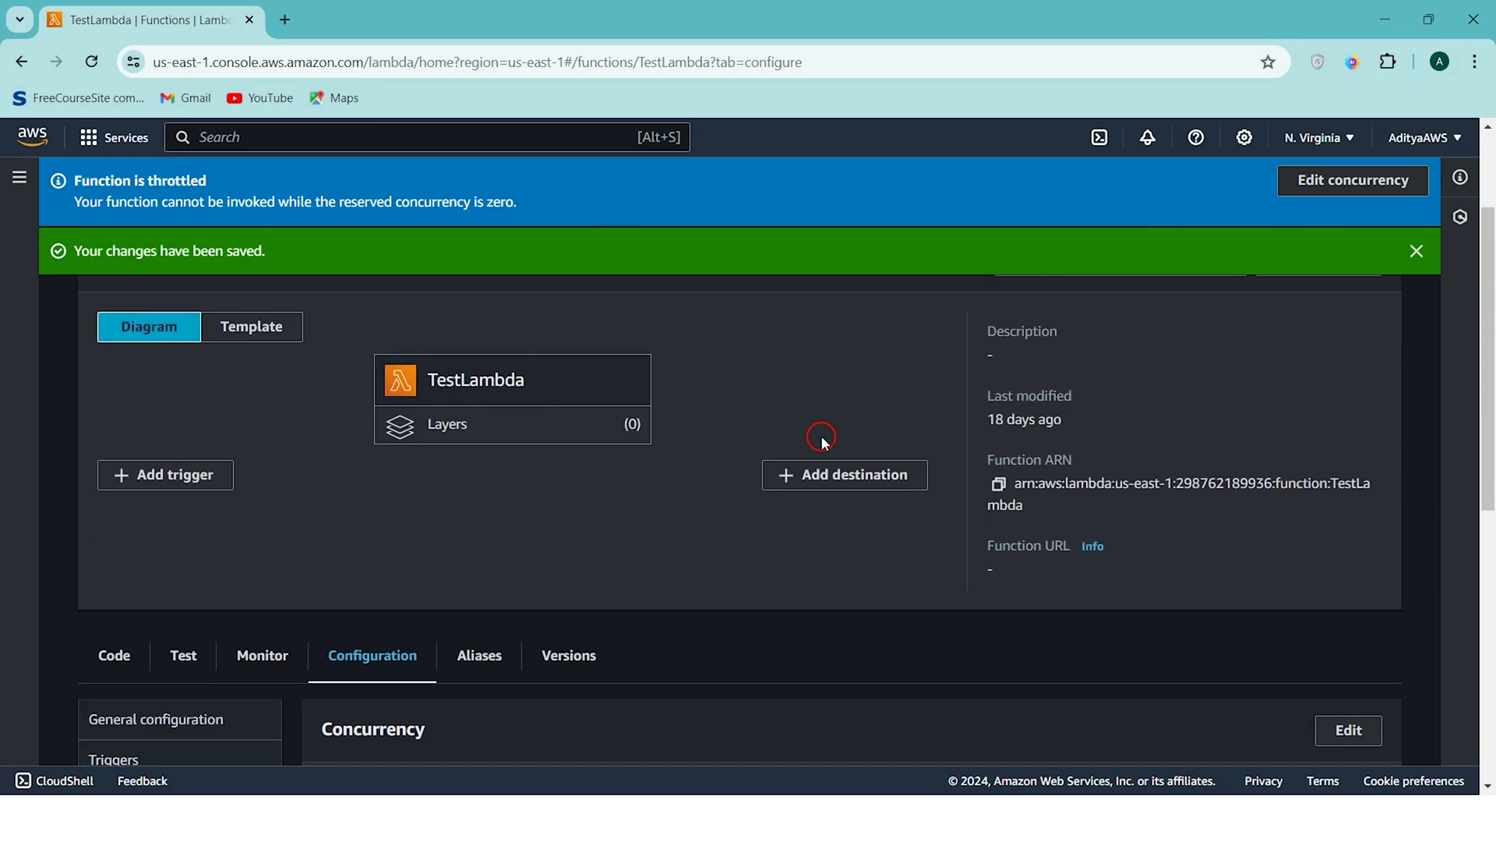
pyautogui.scroll(2, 823, 441)
pyautogui.scroll(-2, 820, 436)
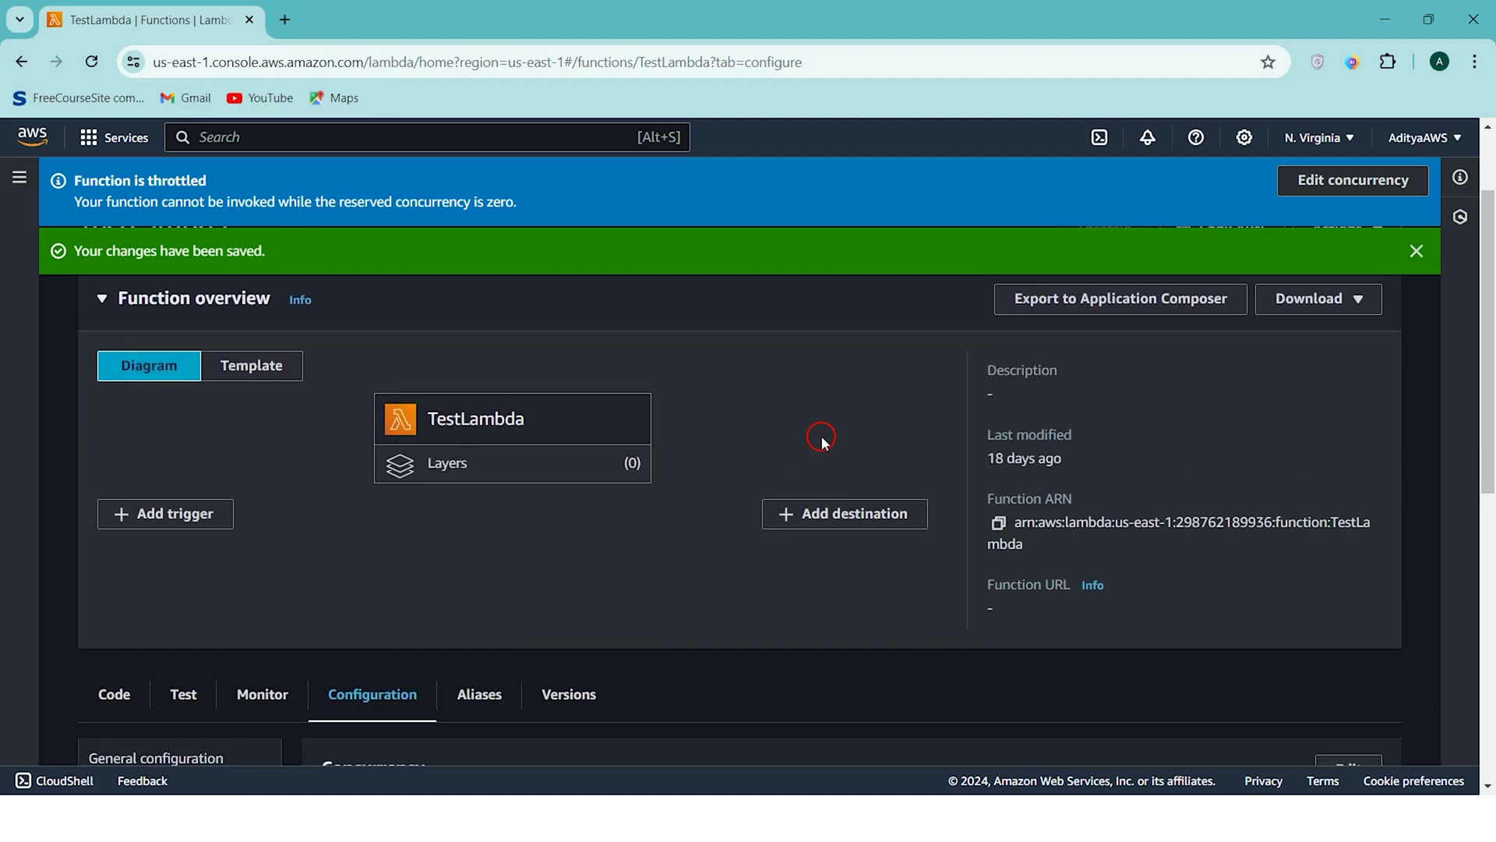
pyautogui.scroll(-2, 561, 501)
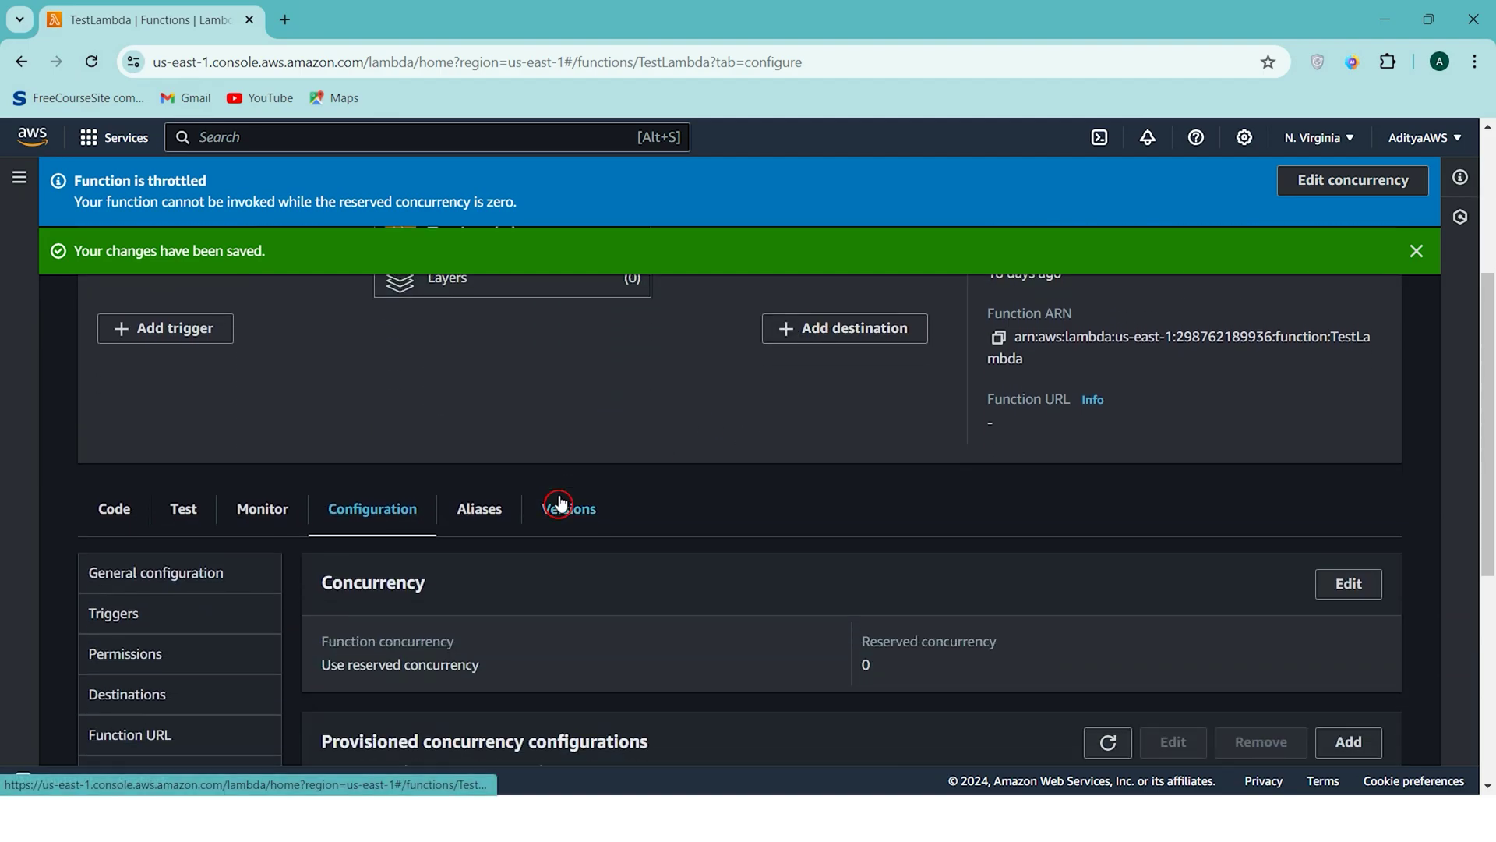
pyautogui.scroll(2, 561, 501)
pyautogui.scroll(-1, 561, 503)
pyautogui.scroll(2, 561, 501)
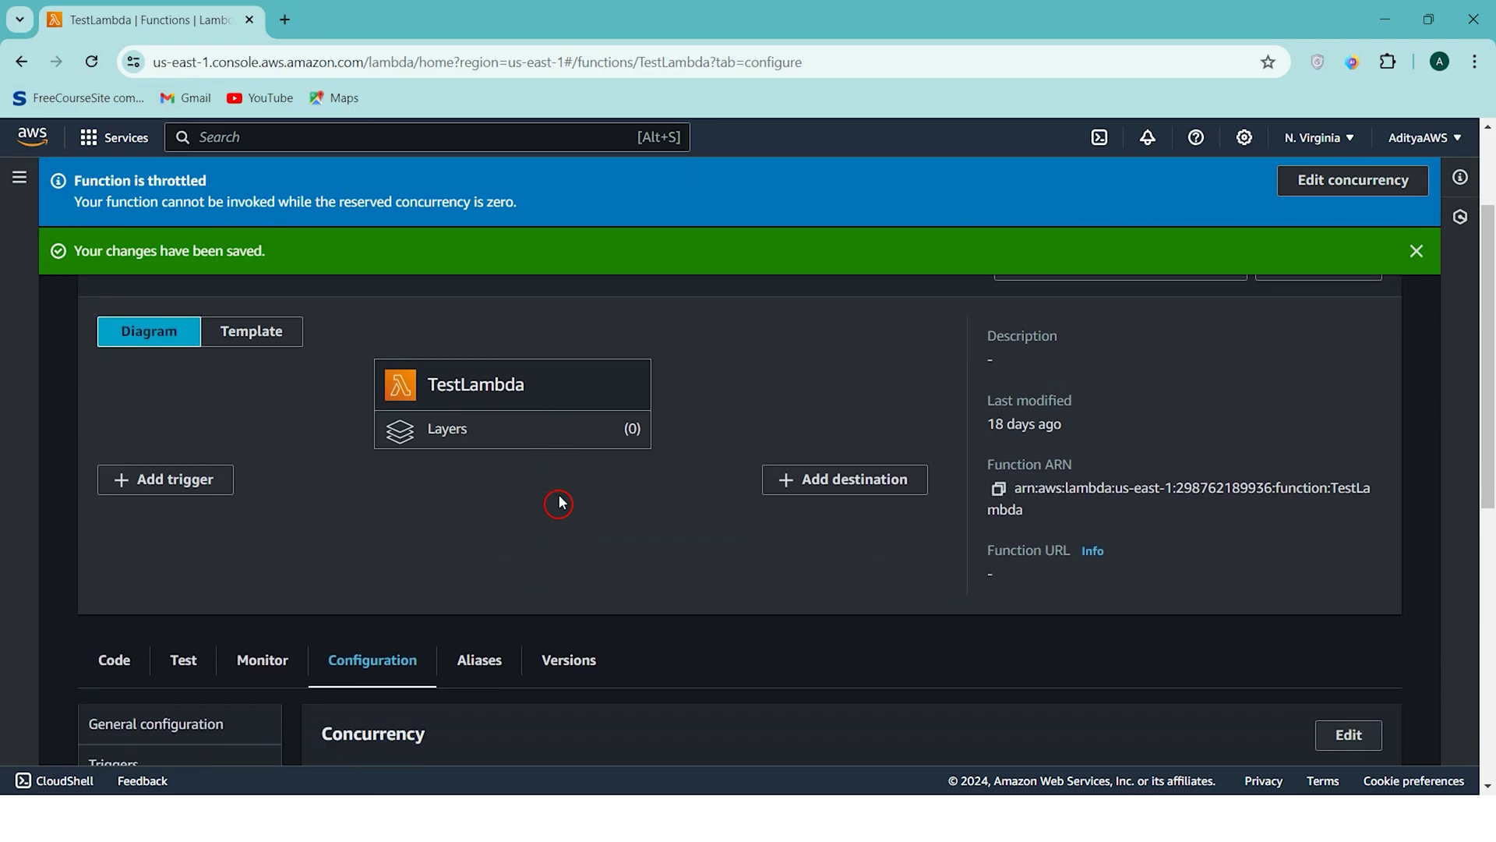
pyautogui.click(181, 688)
pyautogui.scroll(-4, 525, 371)
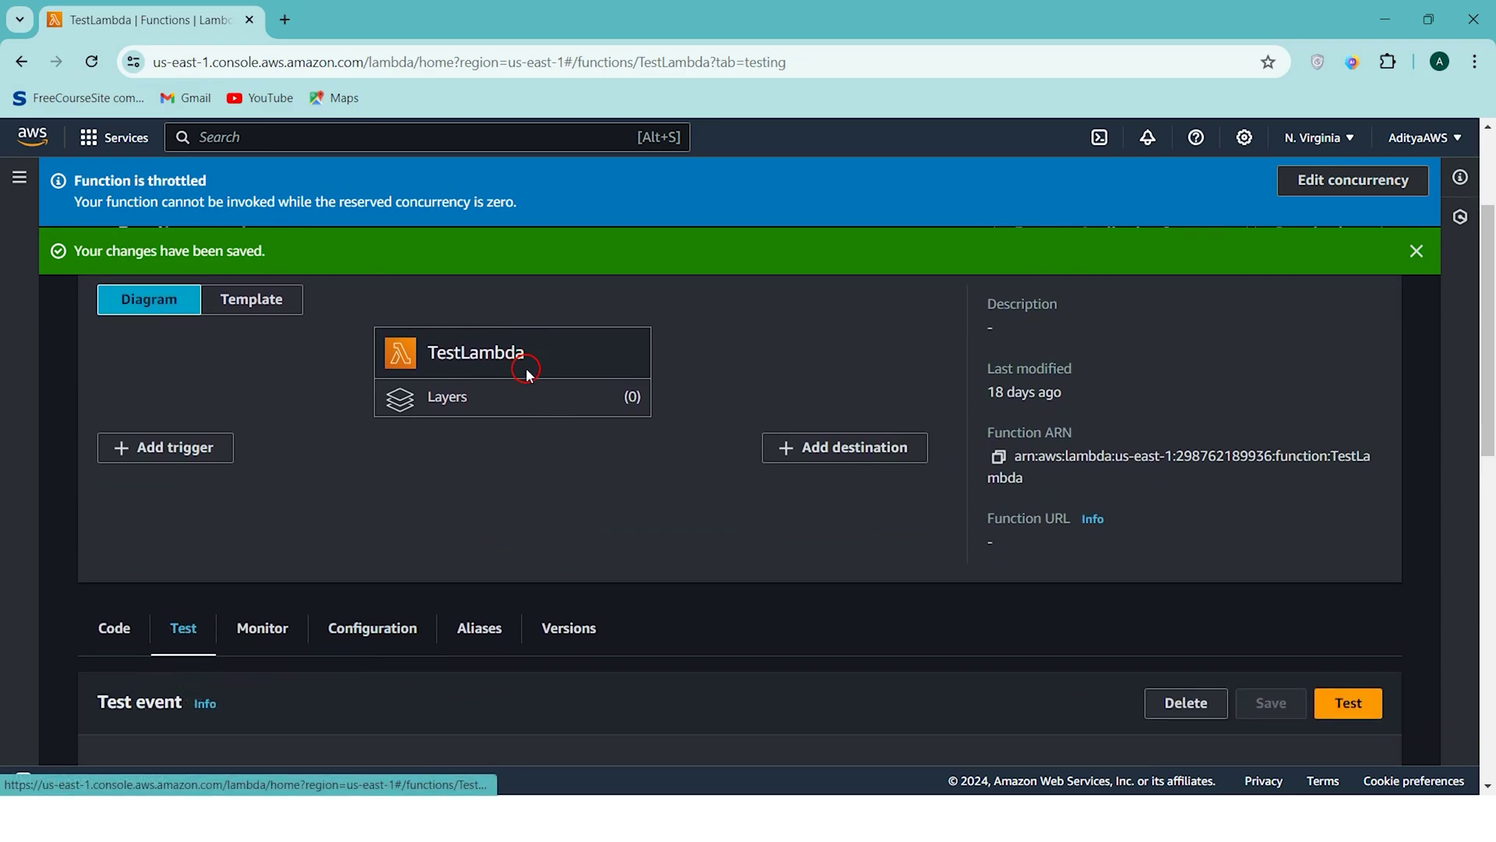
pyautogui.scroll(2, 407, 501)
pyautogui.scroll(1, 407, 503)
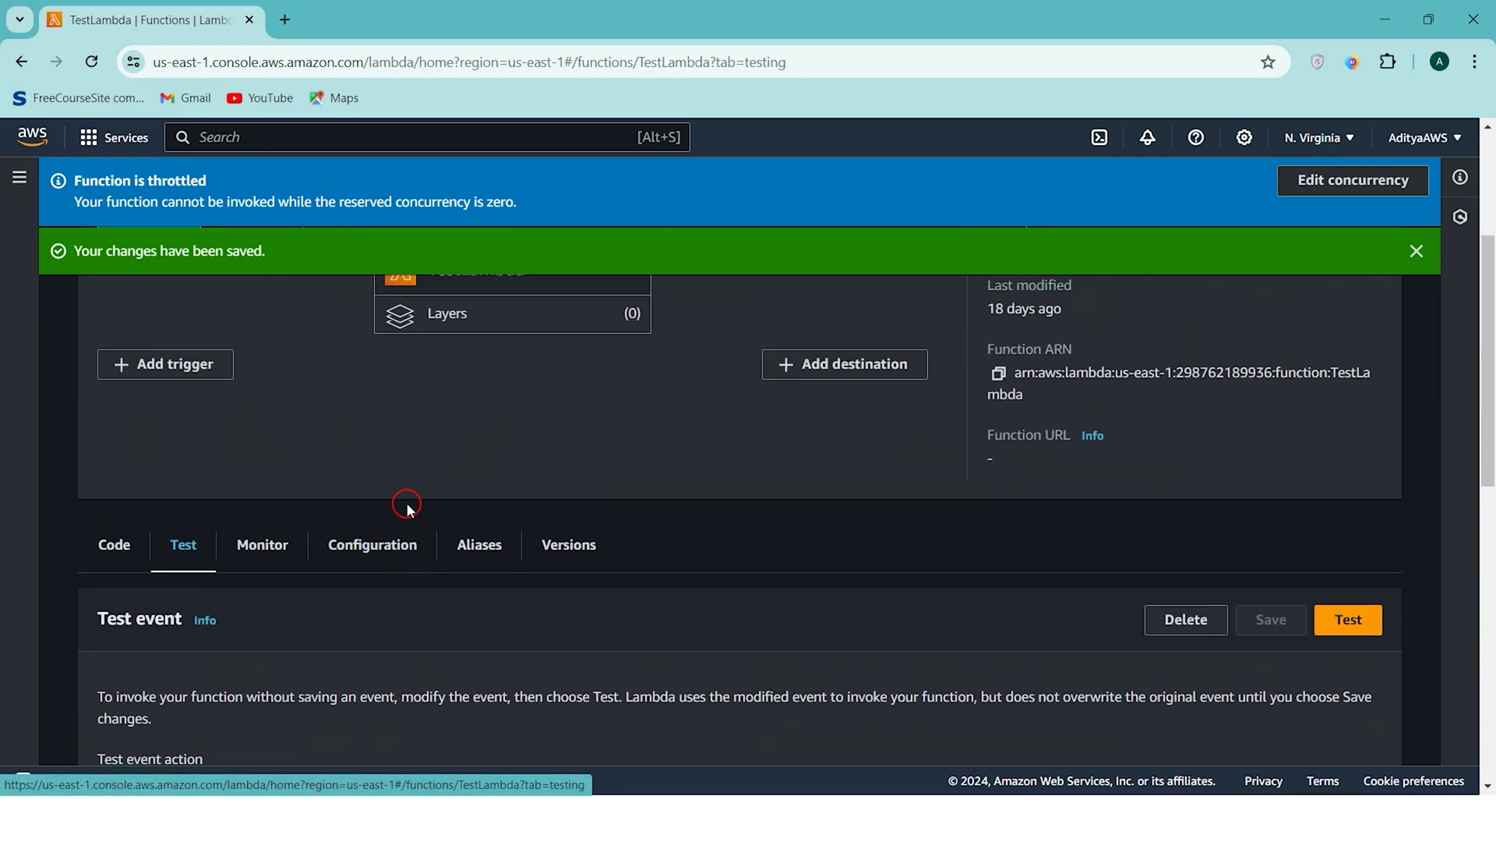
pyautogui.click(1341, 619)
pyautogui.scroll(-1, 761, 621)
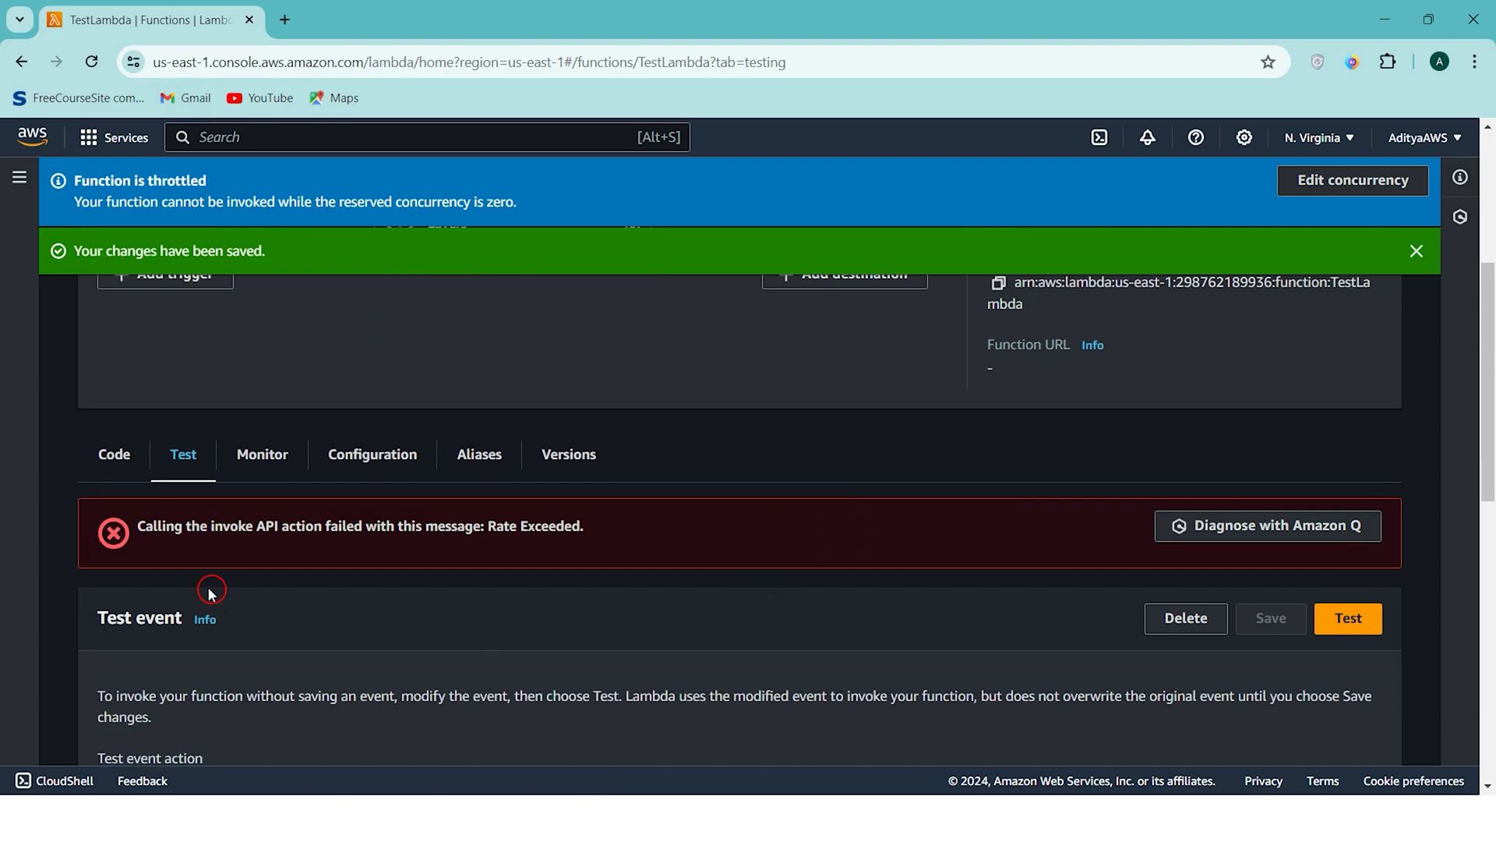
pyautogui.moveTo(143, 526); pyautogui.dragTo(596, 535)
pyautogui.moveTo(491, 530); pyautogui.dragTo(635, 524)
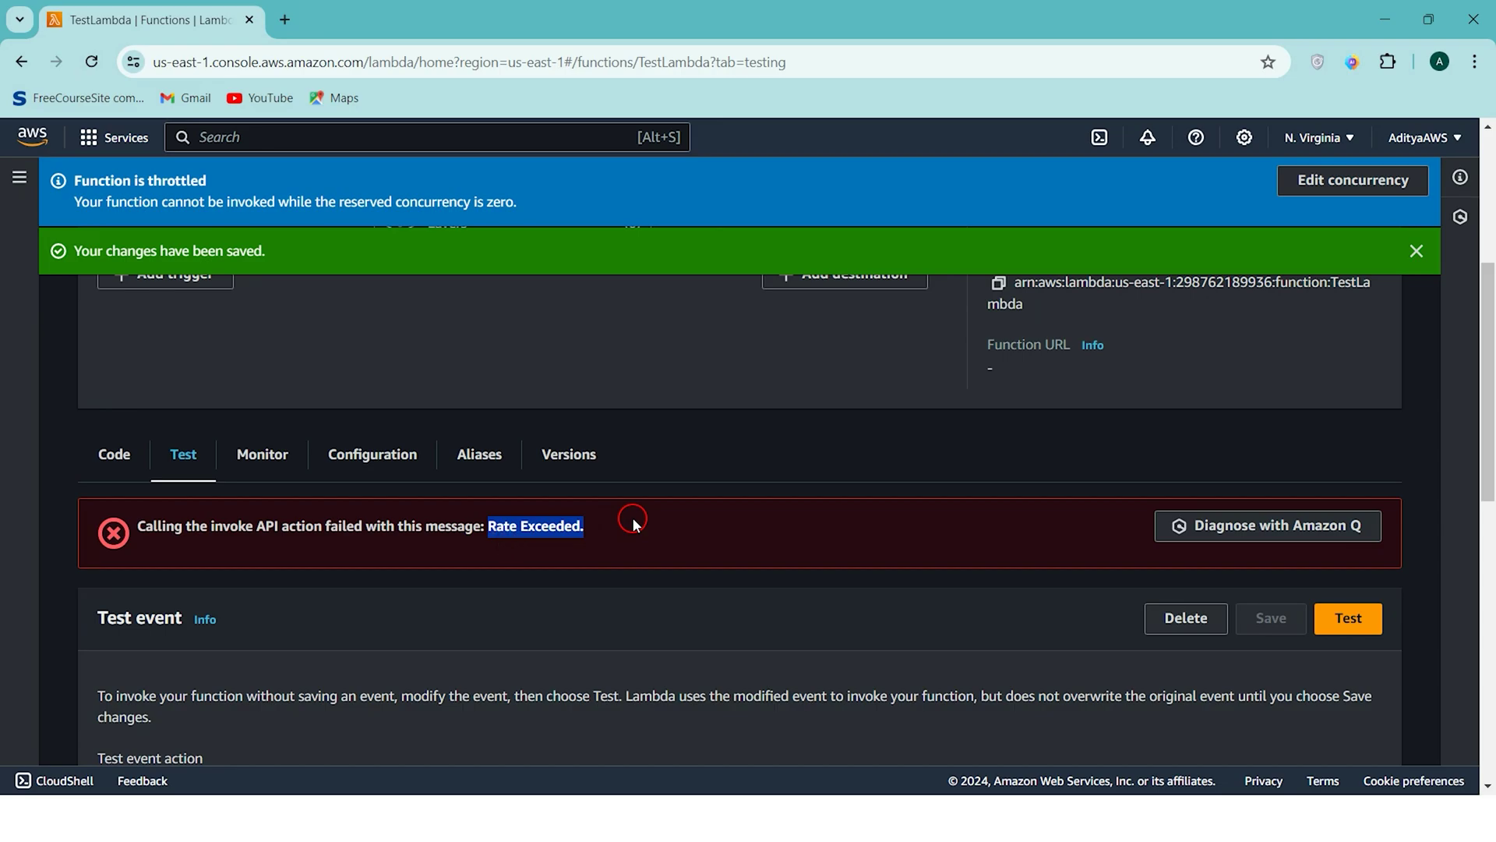
# Switch TestLambda's concurrency back to Use unreserved account concurrency and save the change
pyautogui.scroll(2, 634, 522)
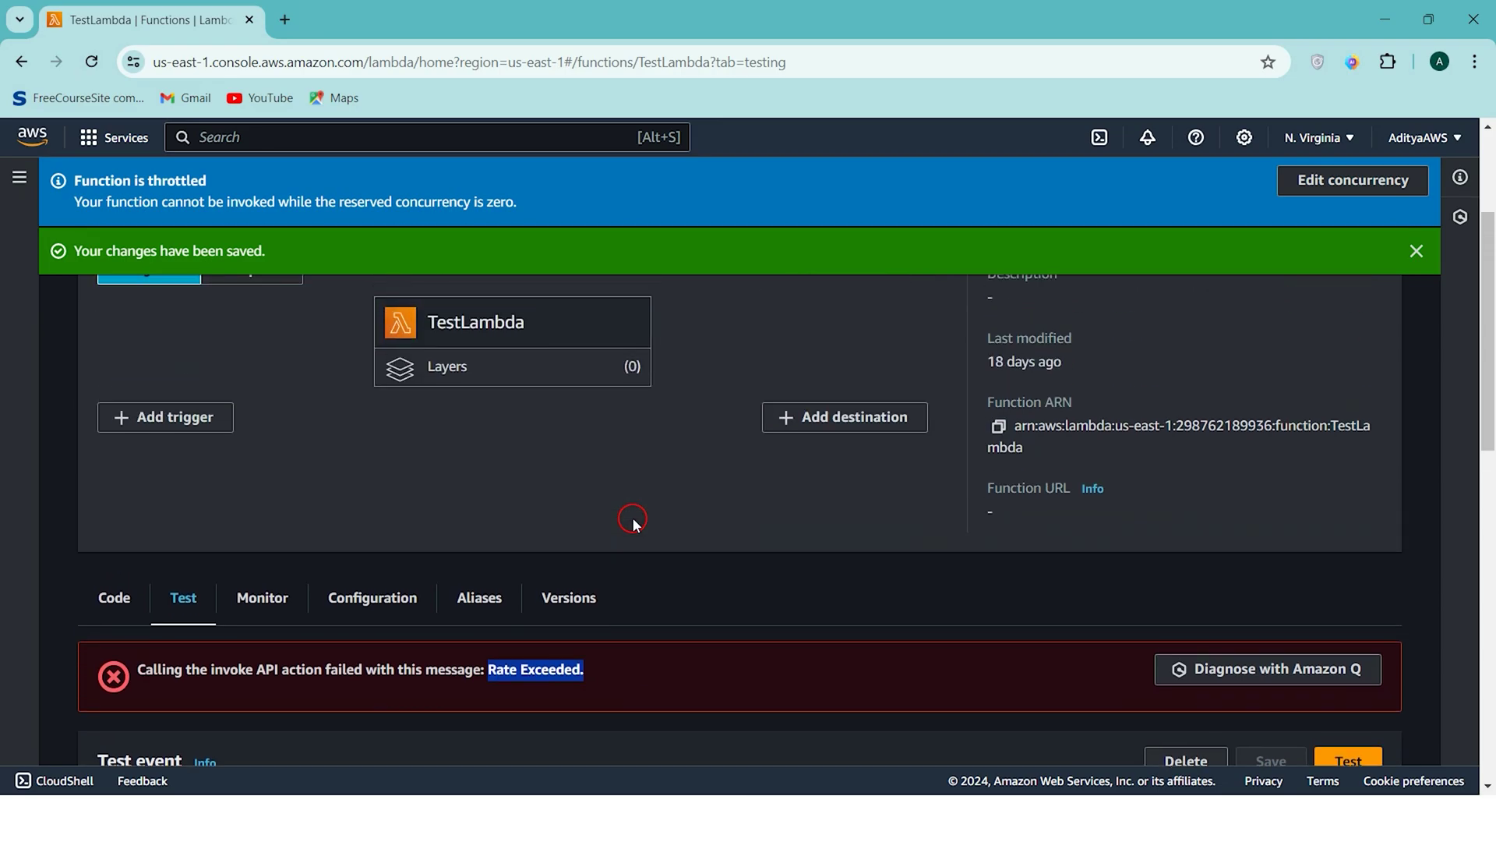
pyautogui.click(377, 597)
pyautogui.scroll(-4, 375, 596)
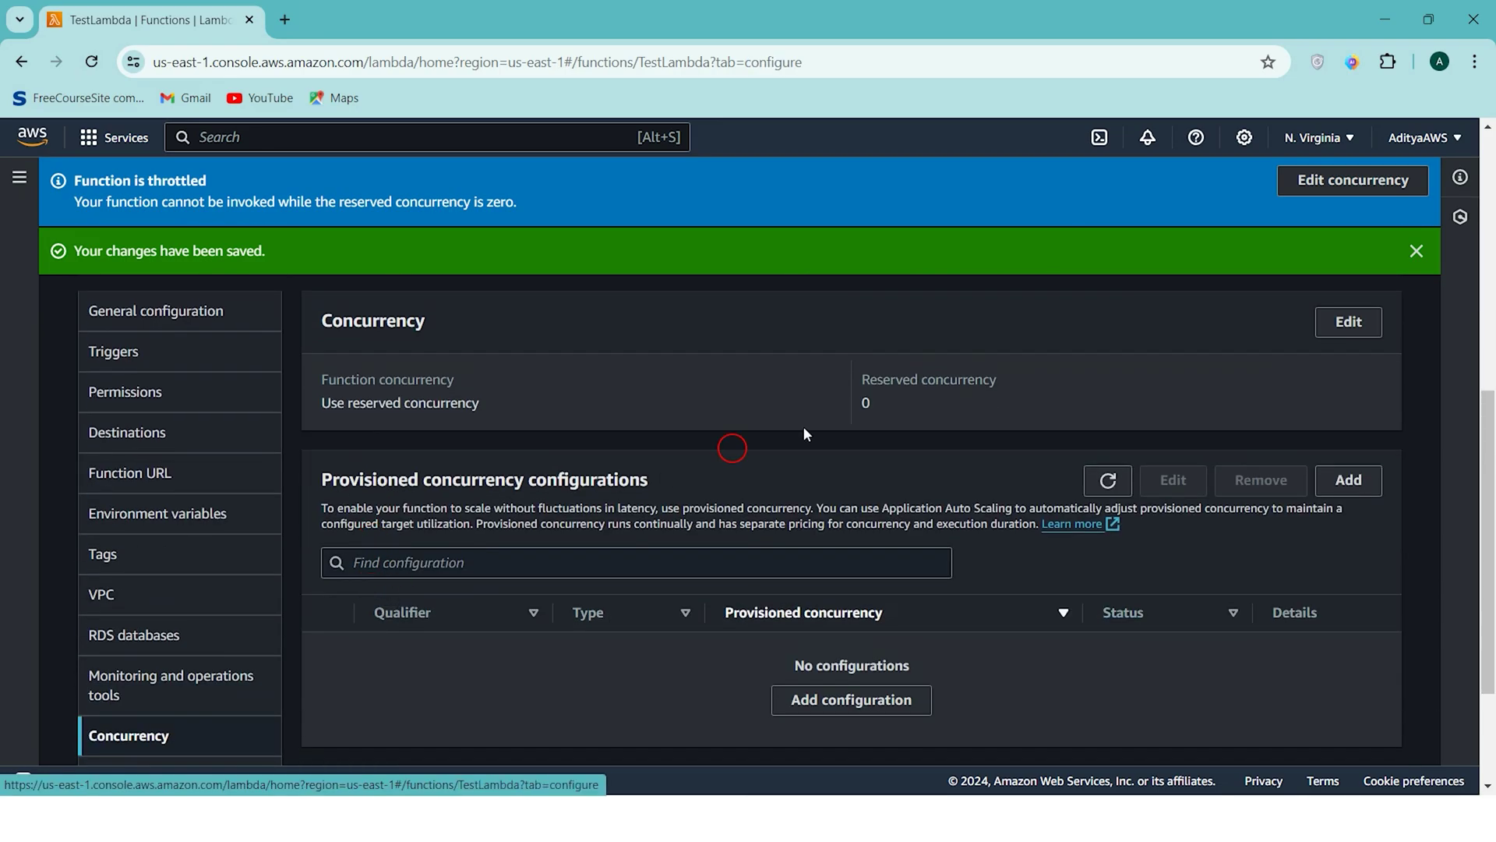
pyautogui.click(1349, 326)
pyautogui.click(104, 467)
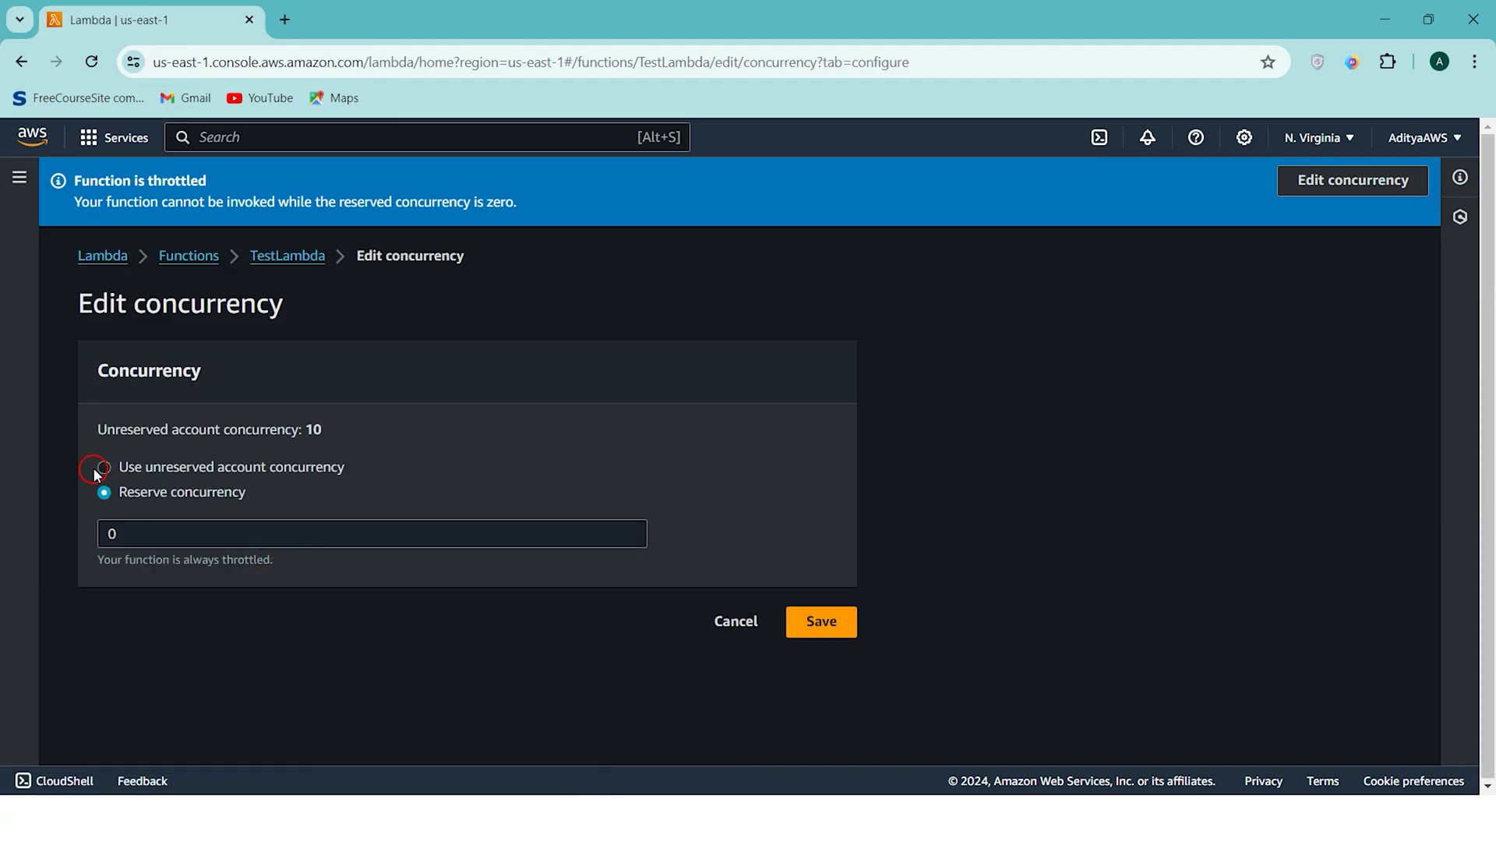
pyautogui.click(208, 470)
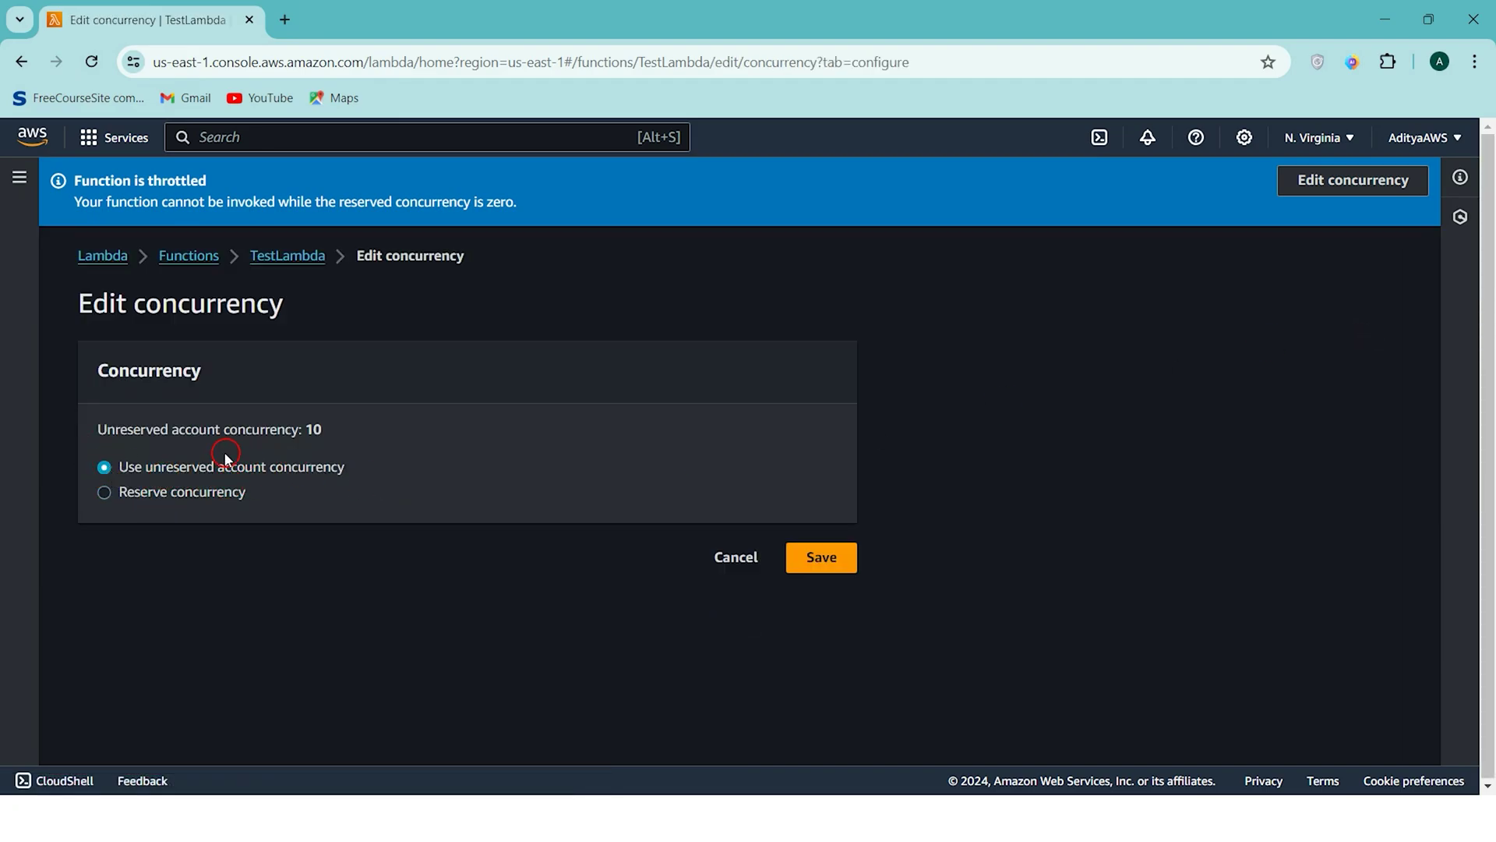
pyautogui.click(855, 555)
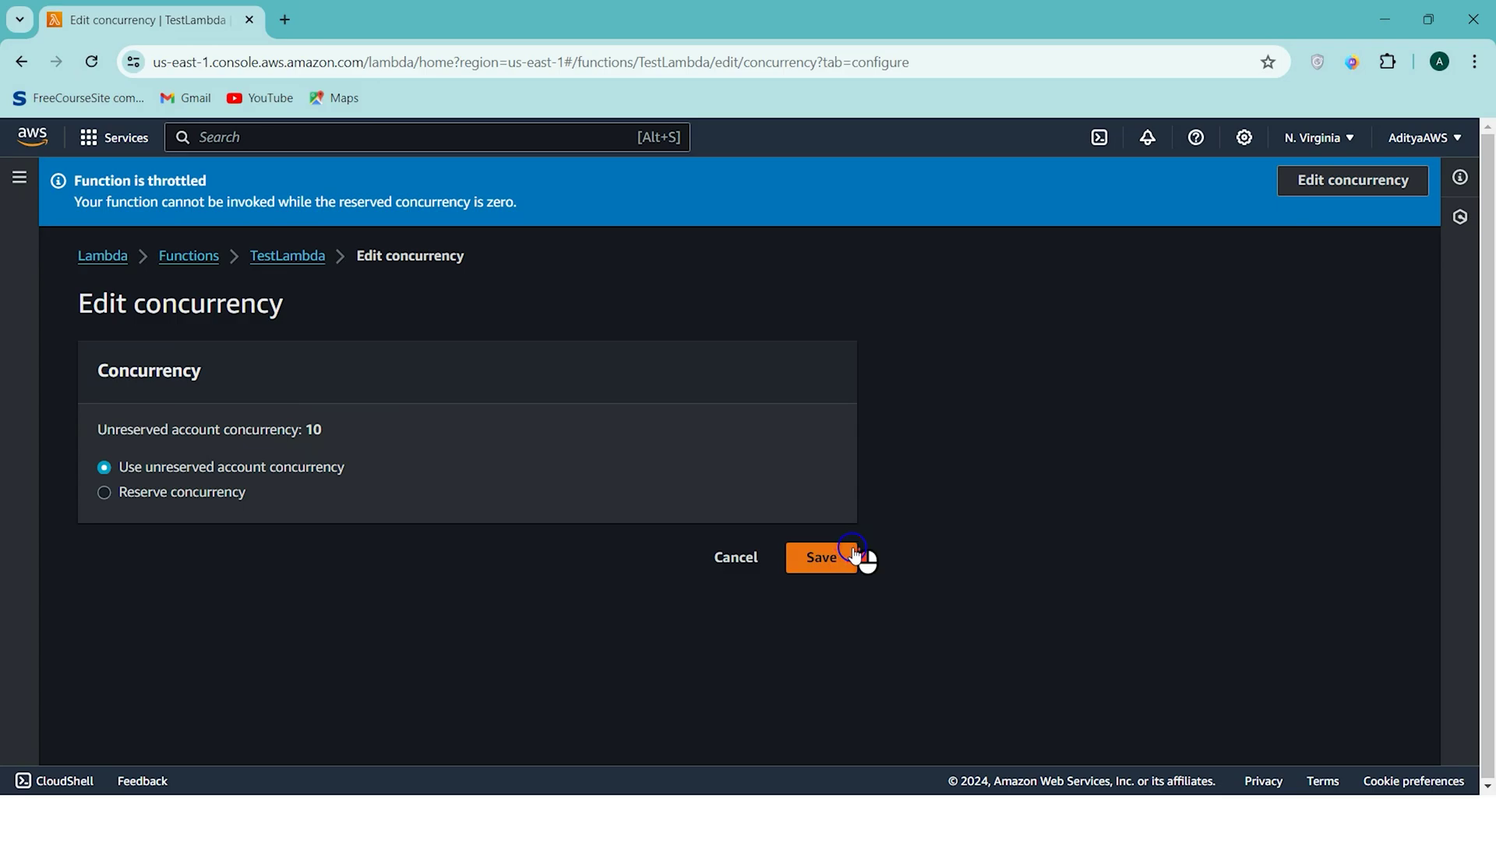
# Review TestLambda's provisioned concurrency configurations section and start adding a new configuration
pyautogui.scroll(-6, 853, 550)
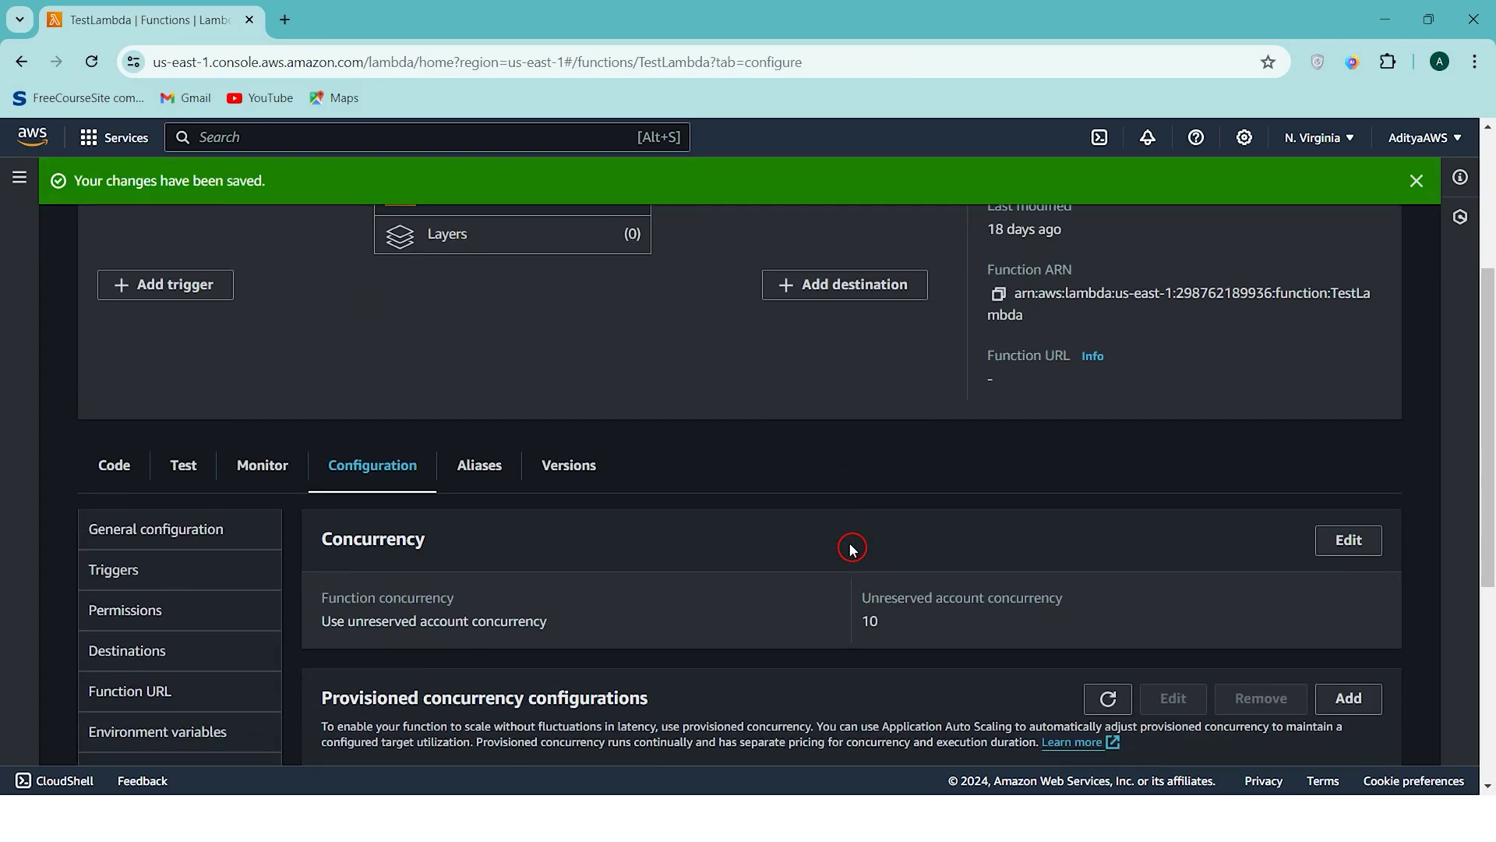
pyautogui.scroll(-1, 677, 466)
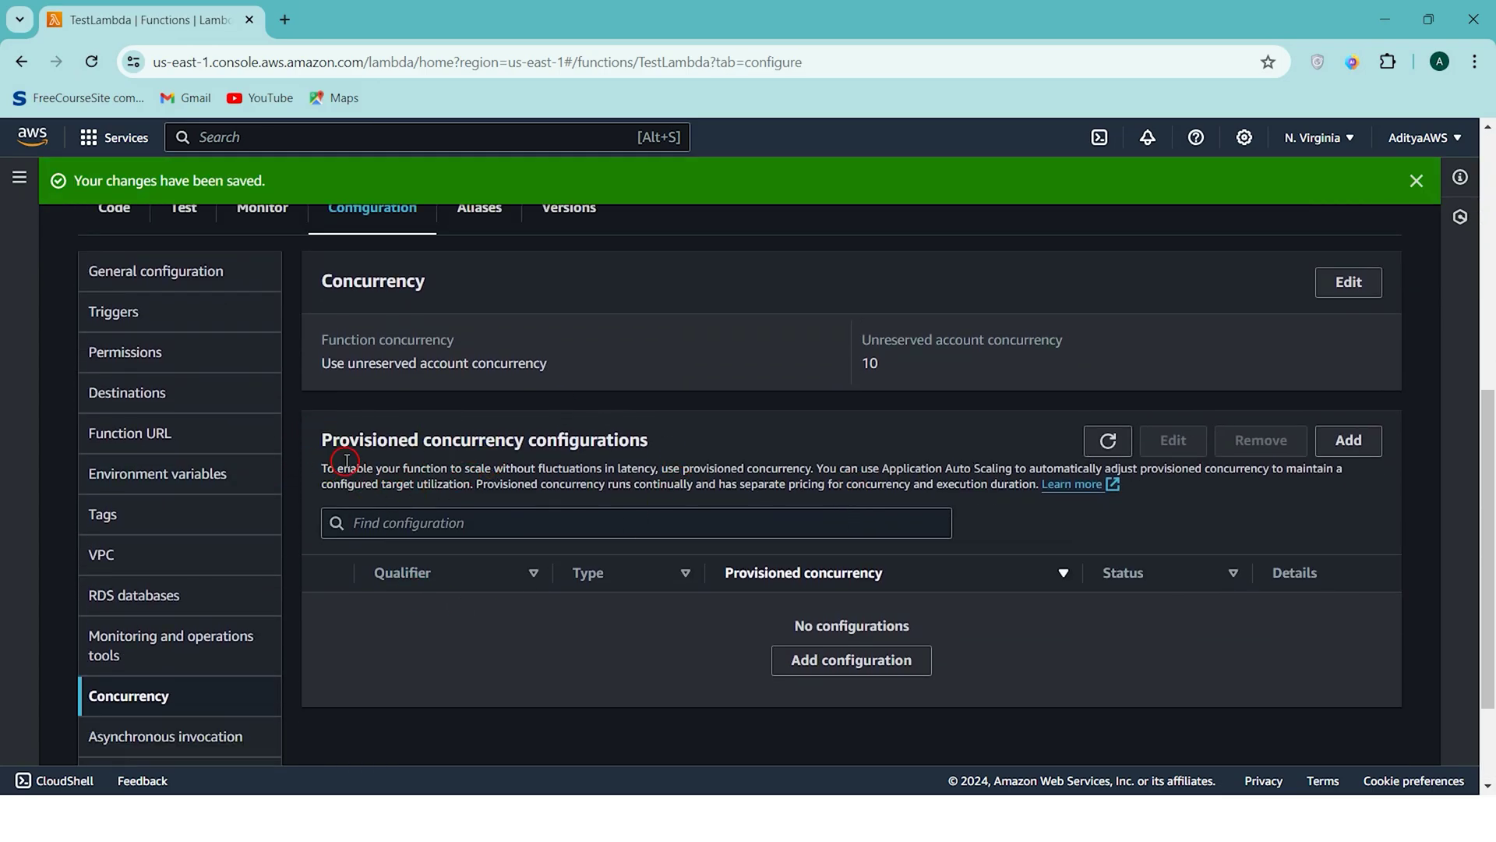
pyautogui.moveTo(321, 439); pyautogui.dragTo(675, 442)
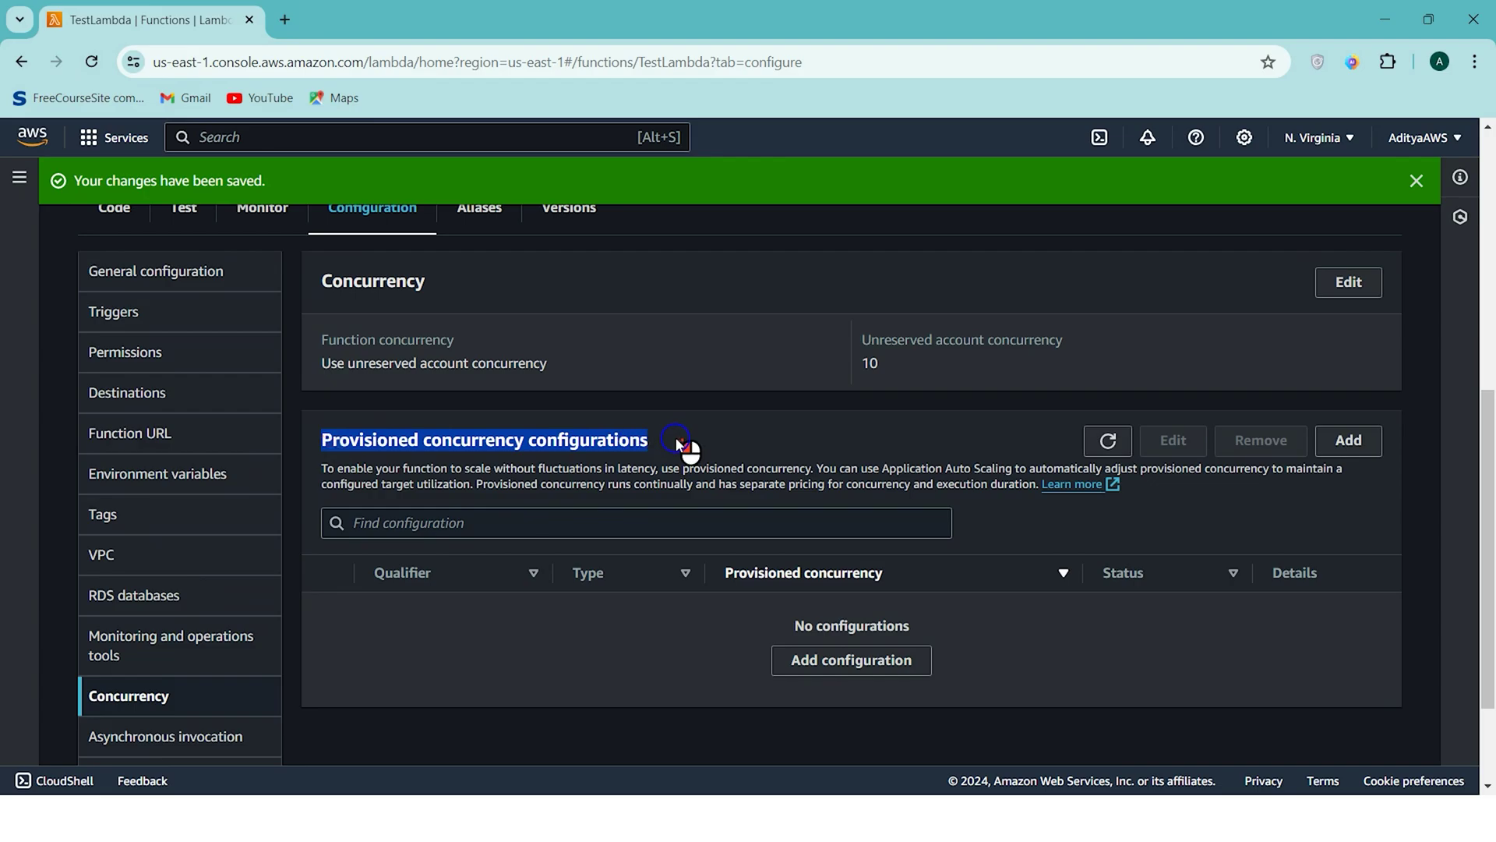
pyautogui.click(675, 441)
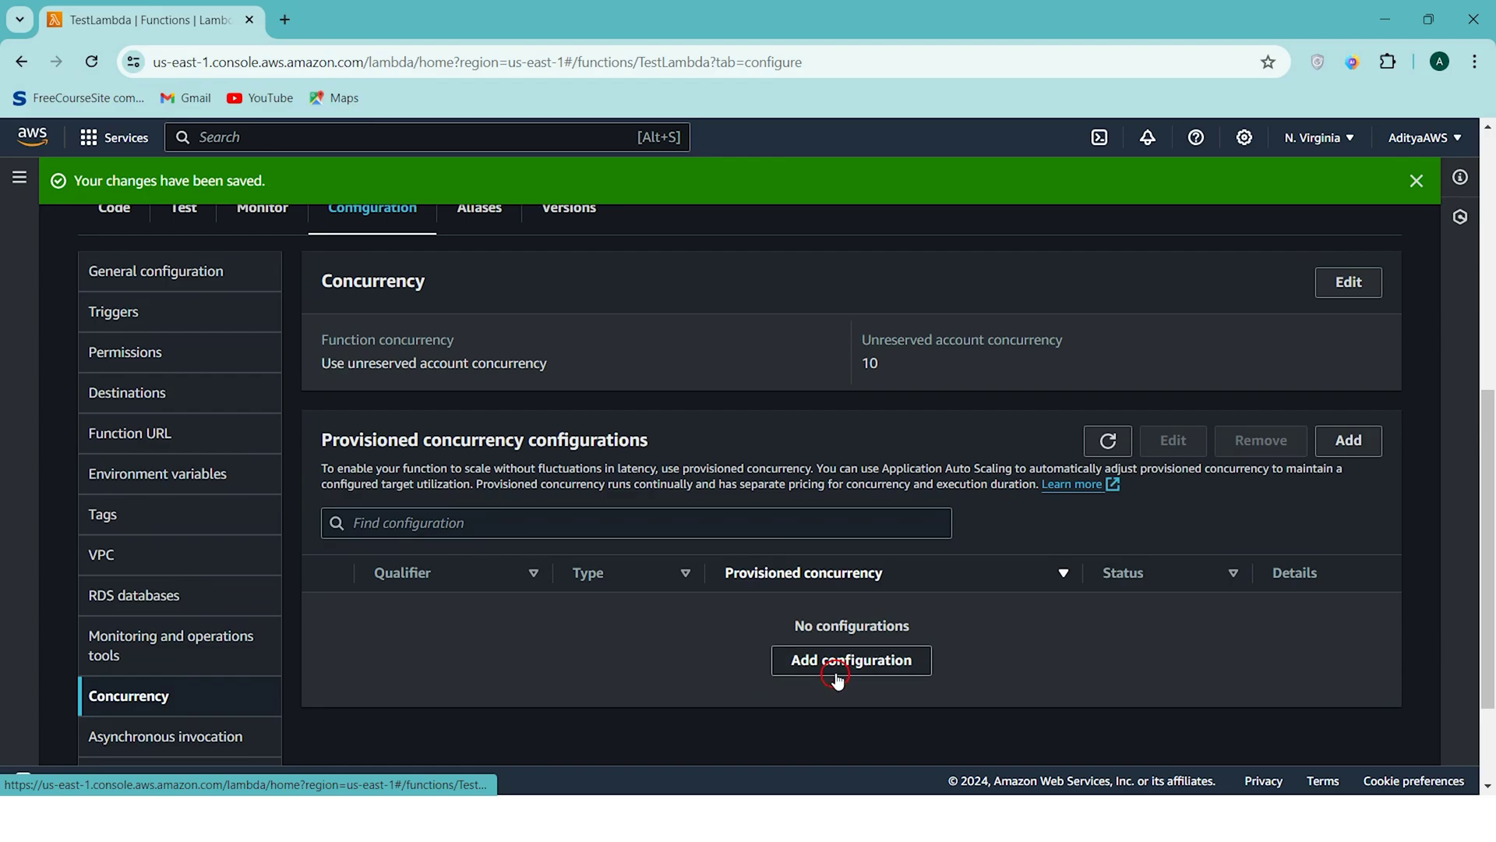
pyautogui.click(1365, 441)
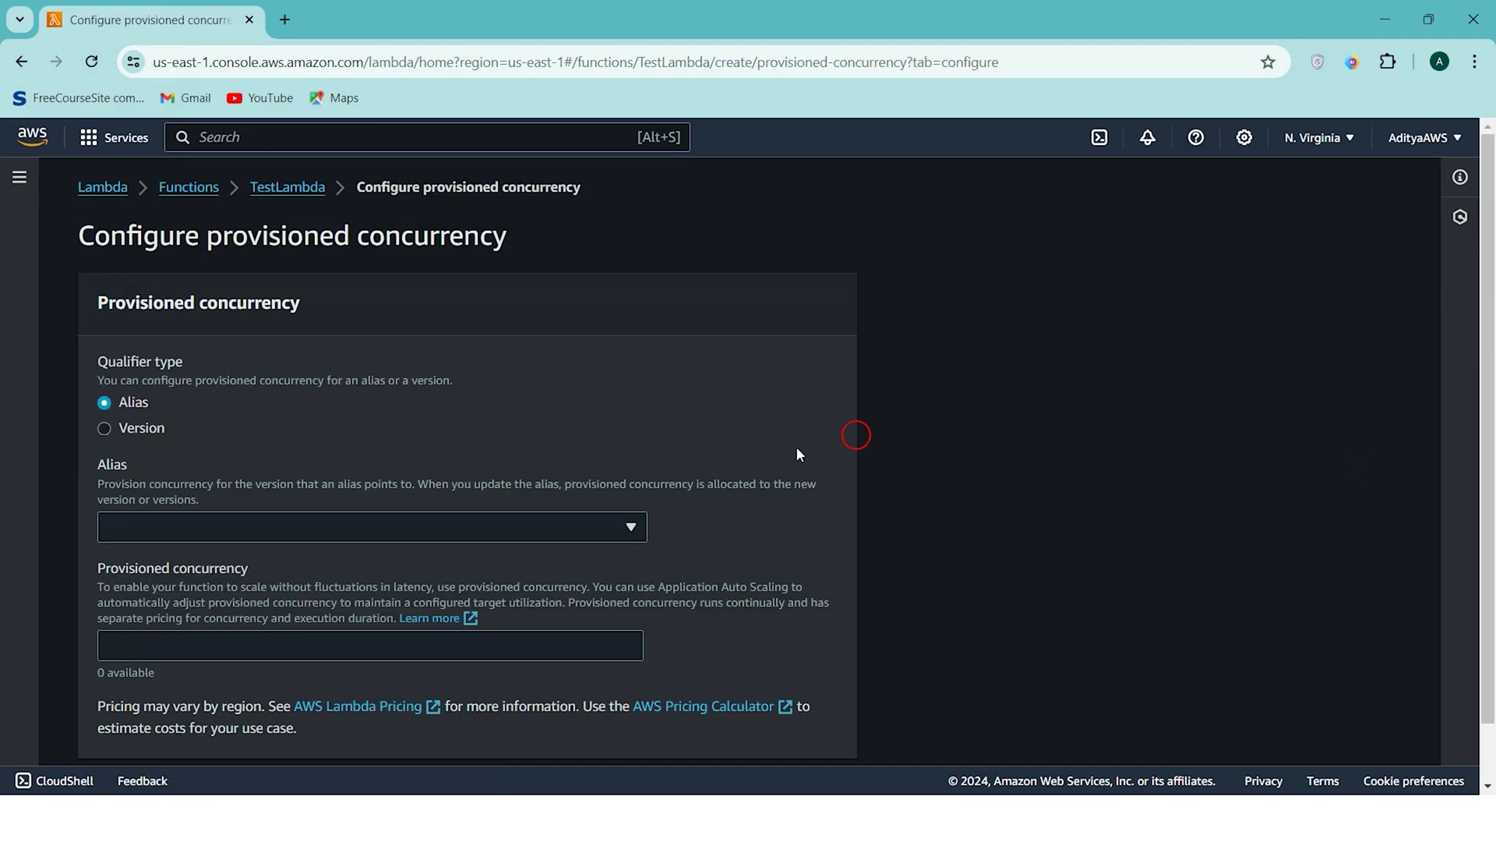
# Examine the provisioned concurrency form and its qualifier type setting
pyautogui.scroll(-1, 623, 530)
pyautogui.scroll(1, 234, 335)
pyautogui.moveTo(82, 246); pyautogui.dragTo(520, 257)
pyautogui.click(521, 257)
pyautogui.scroll(-1, 518, 251)
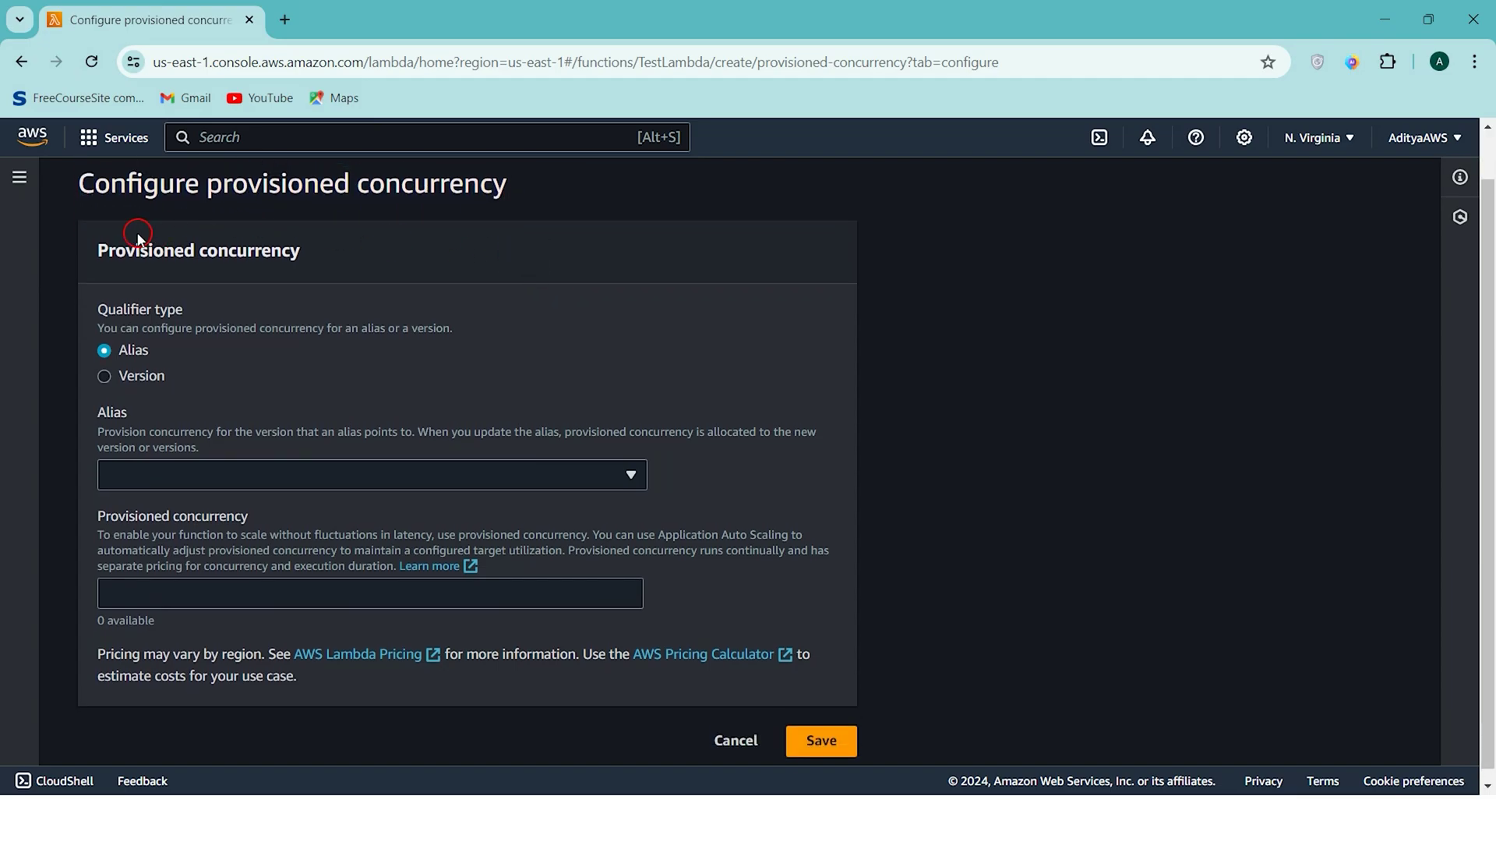
pyautogui.moveTo(66, 321); pyautogui.dragTo(294, 311)
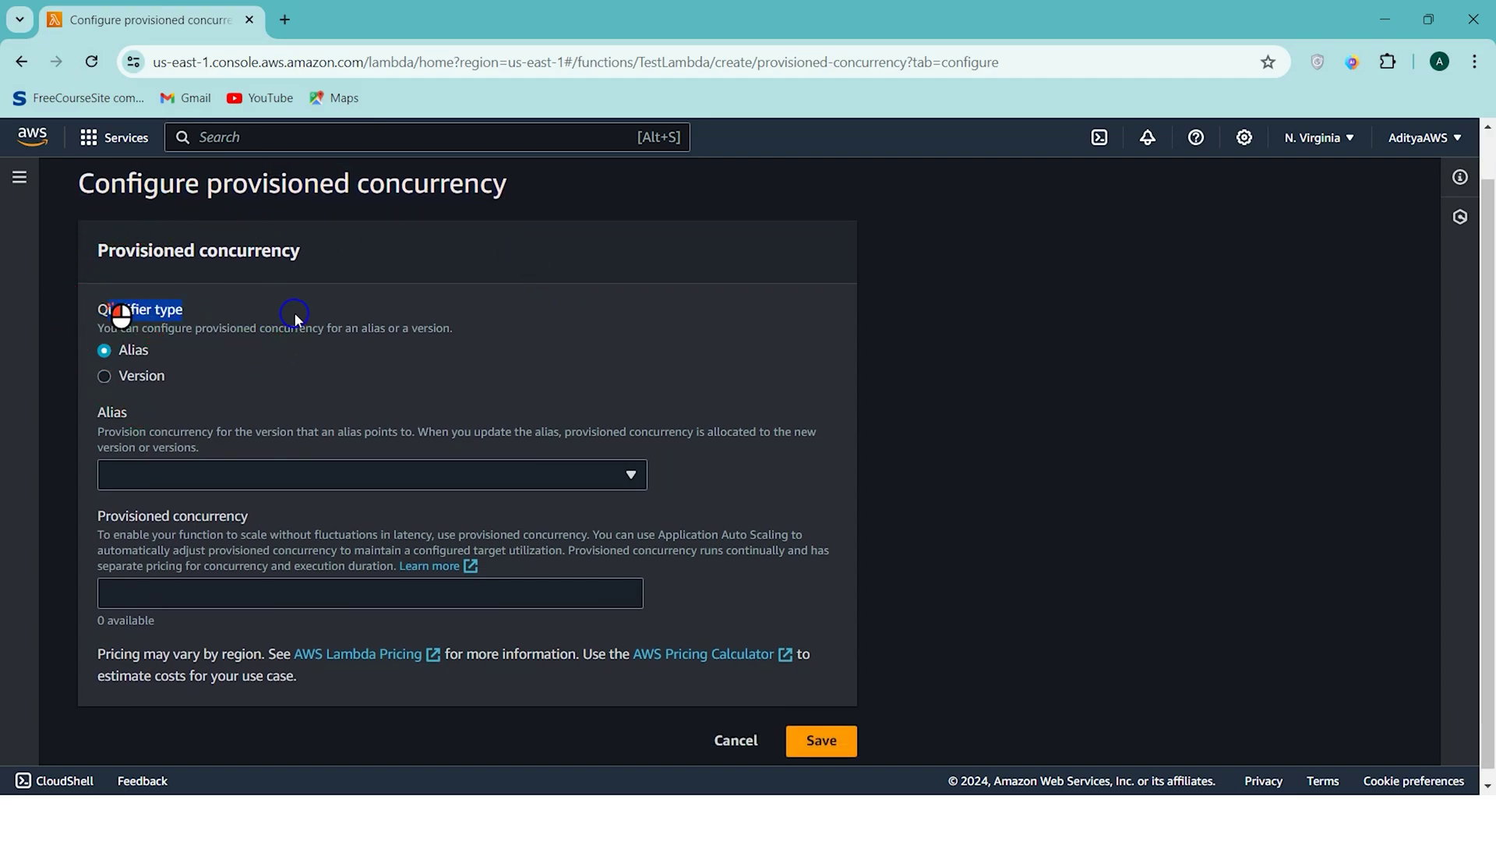
pyautogui.click(282, 320)
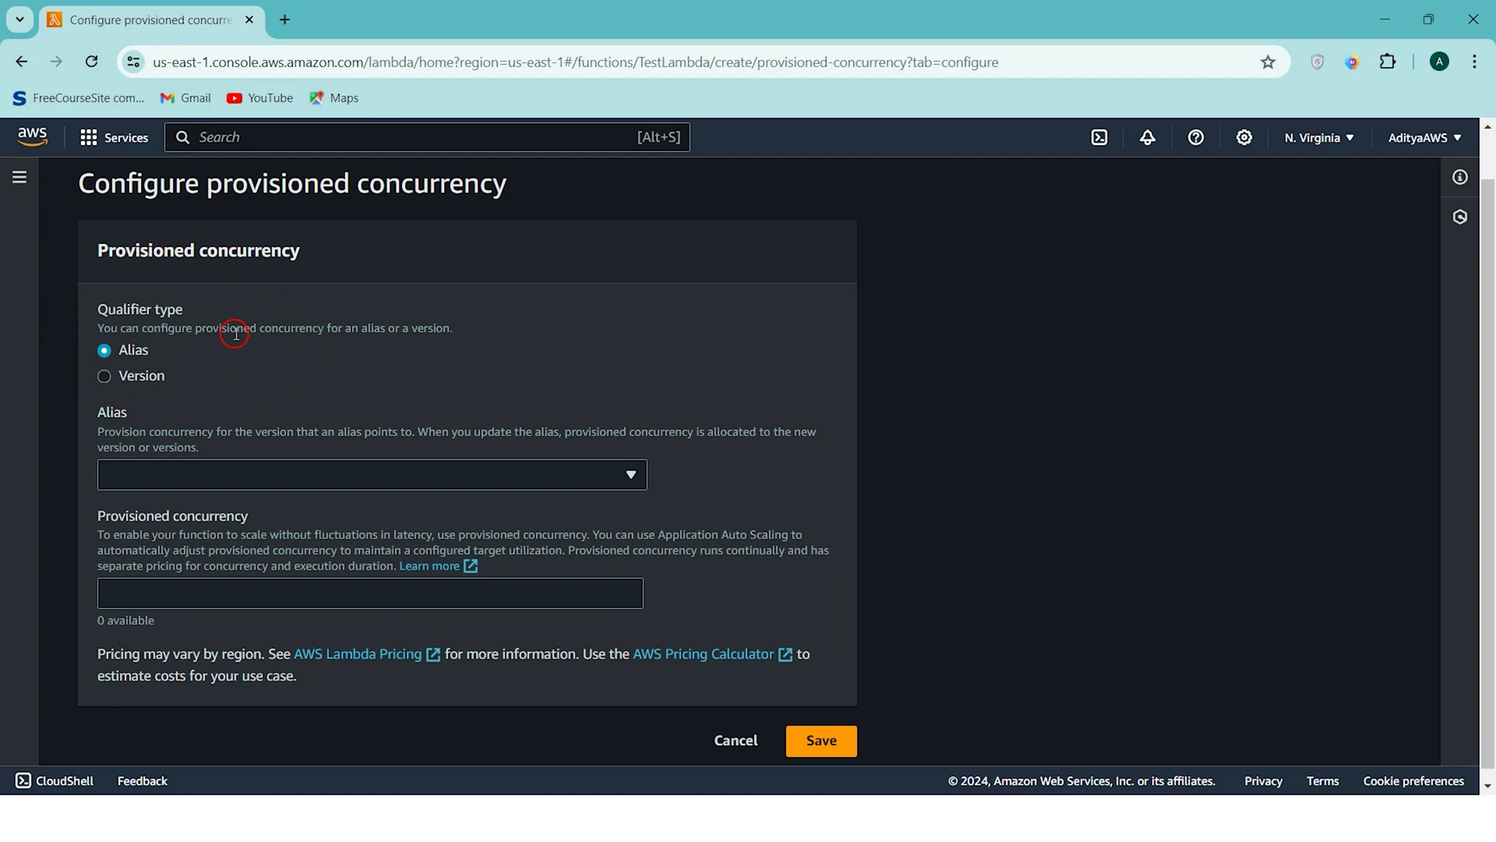
# Check which published versions and which aliases are offered as qualifiers for provisioned concurrency
pyautogui.click(106, 376)
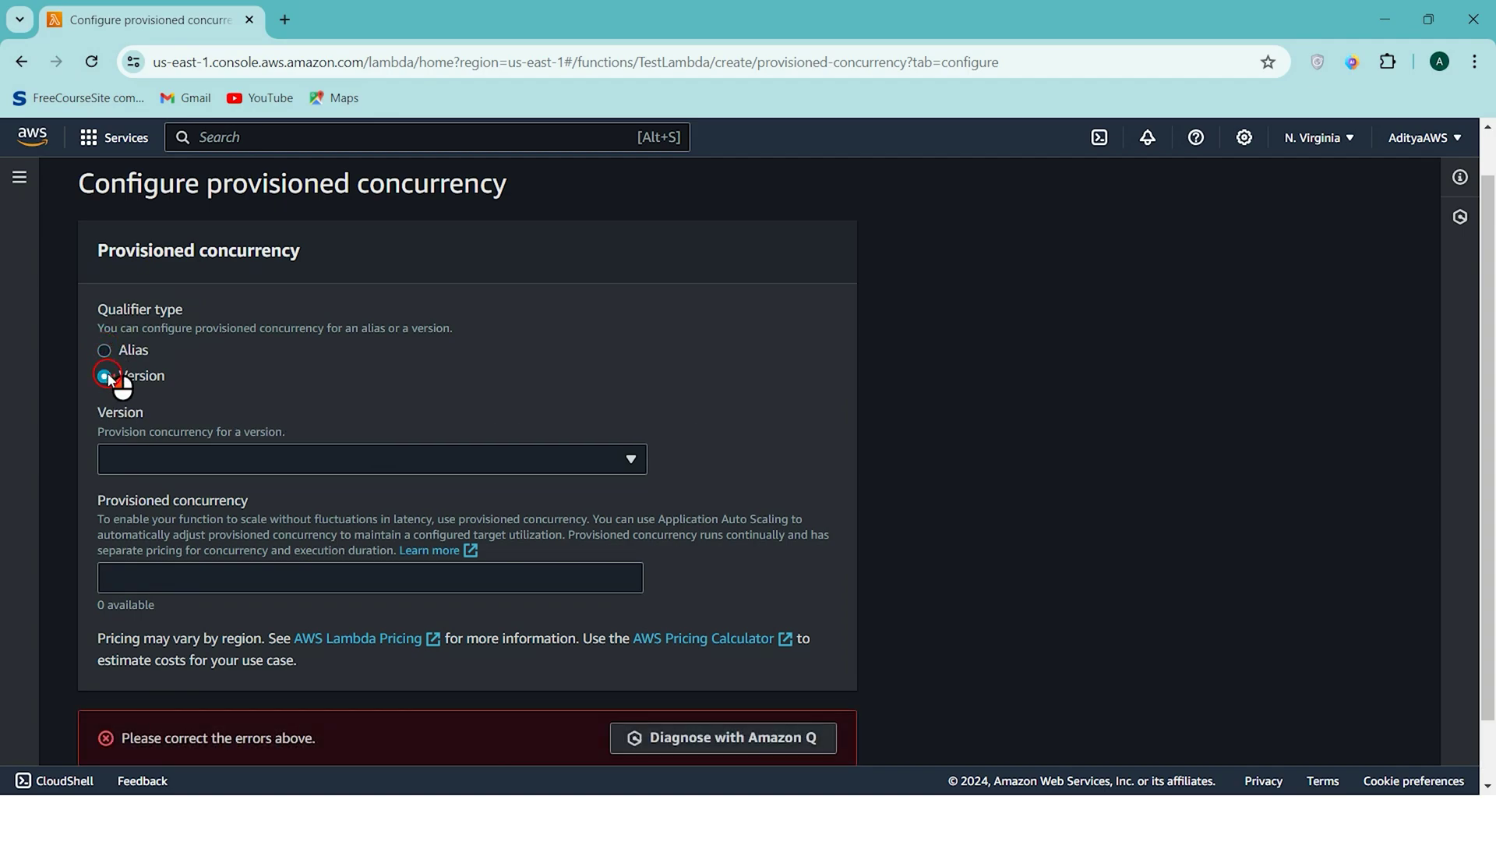
pyautogui.click(186, 460)
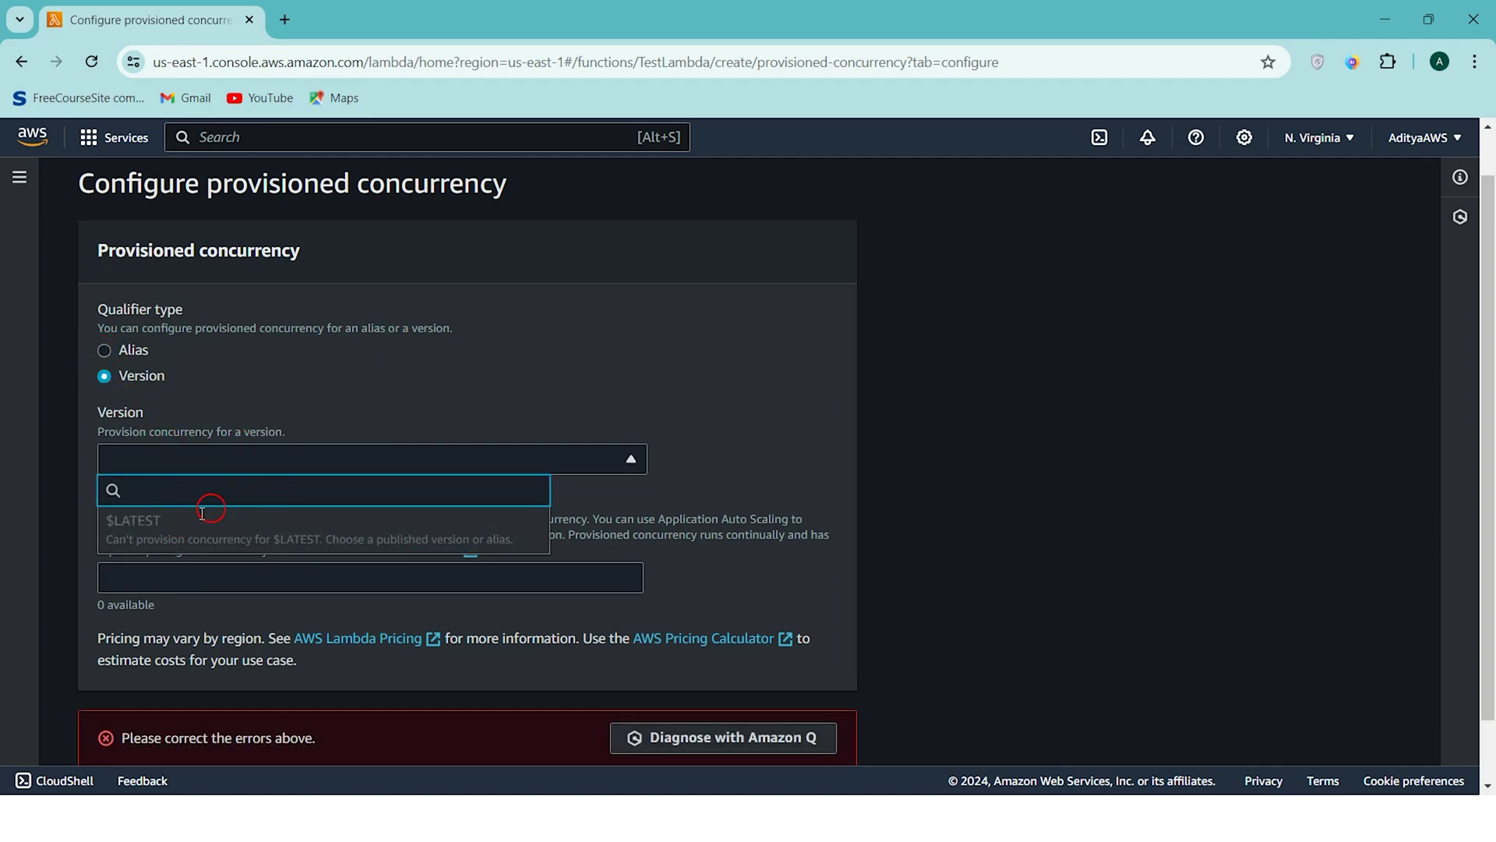
pyautogui.click(261, 393)
pyautogui.click(119, 352)
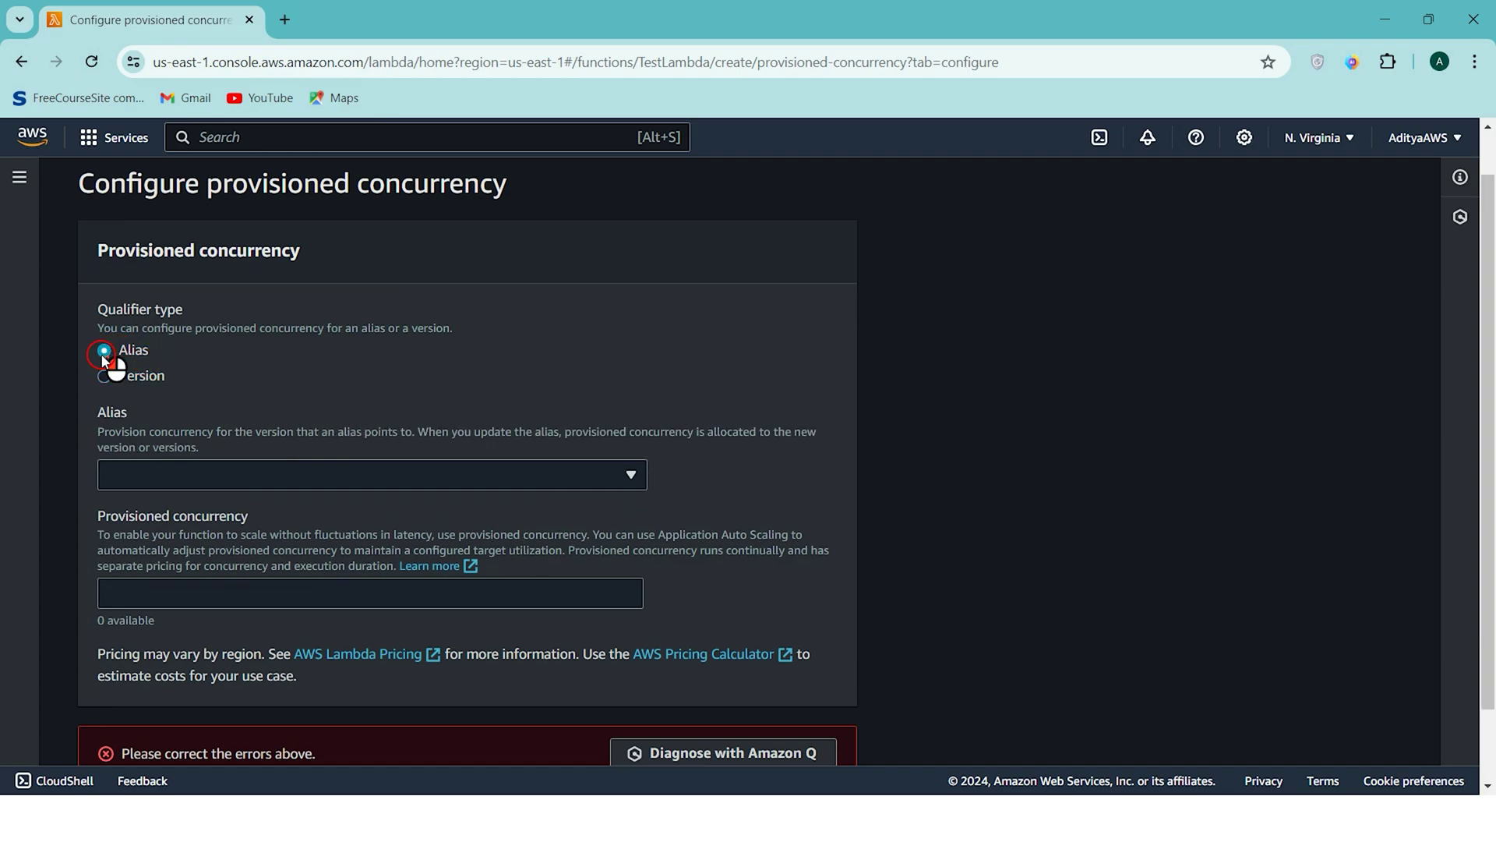
pyautogui.click(248, 477)
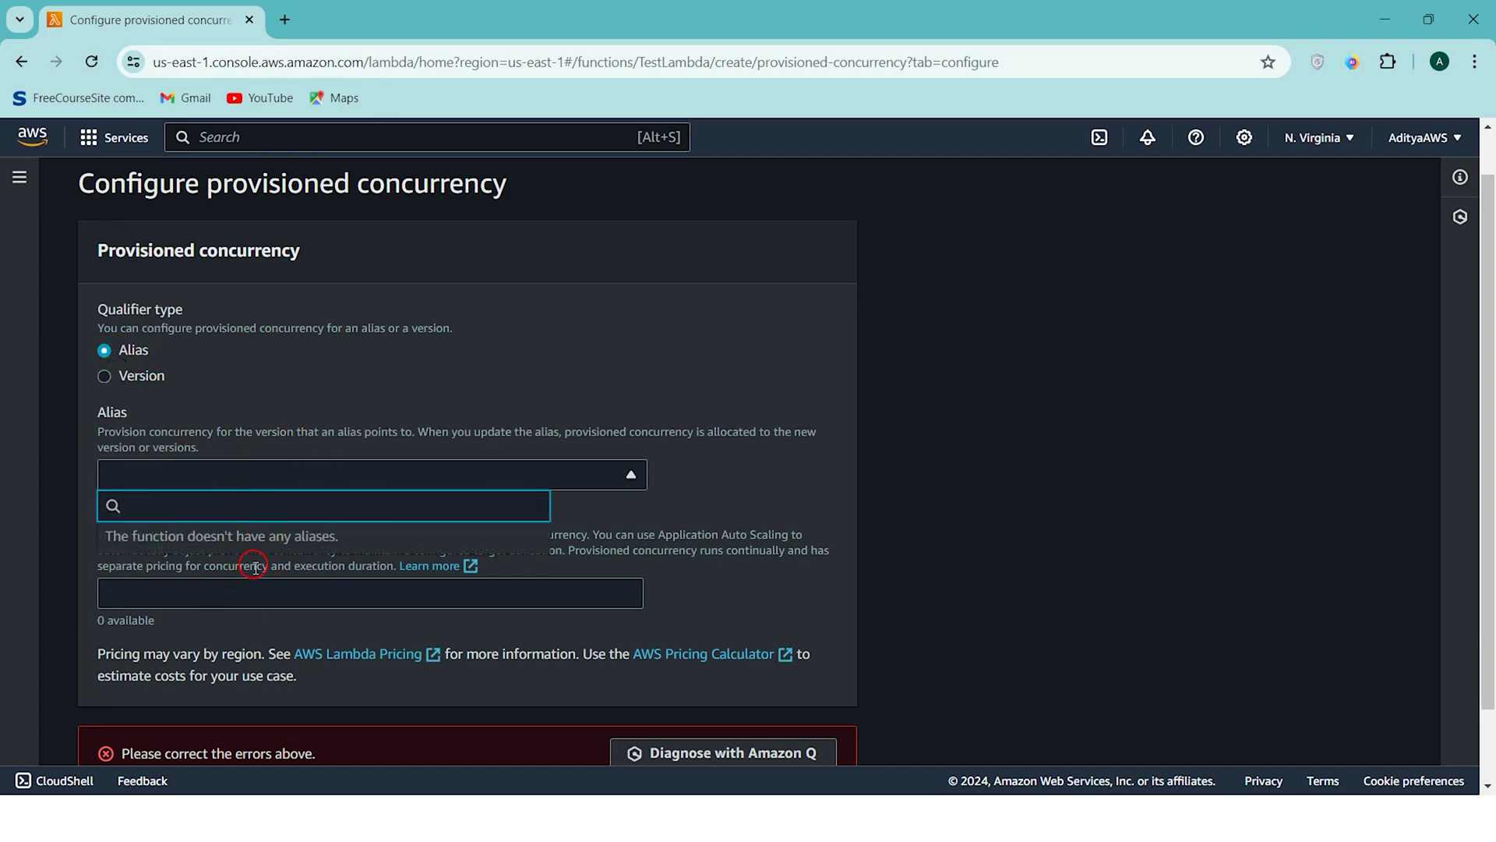
pyautogui.click(311, 395)
# Set the qualifier type to Version and try to select $LATEST as the version
pyautogui.click(119, 379)
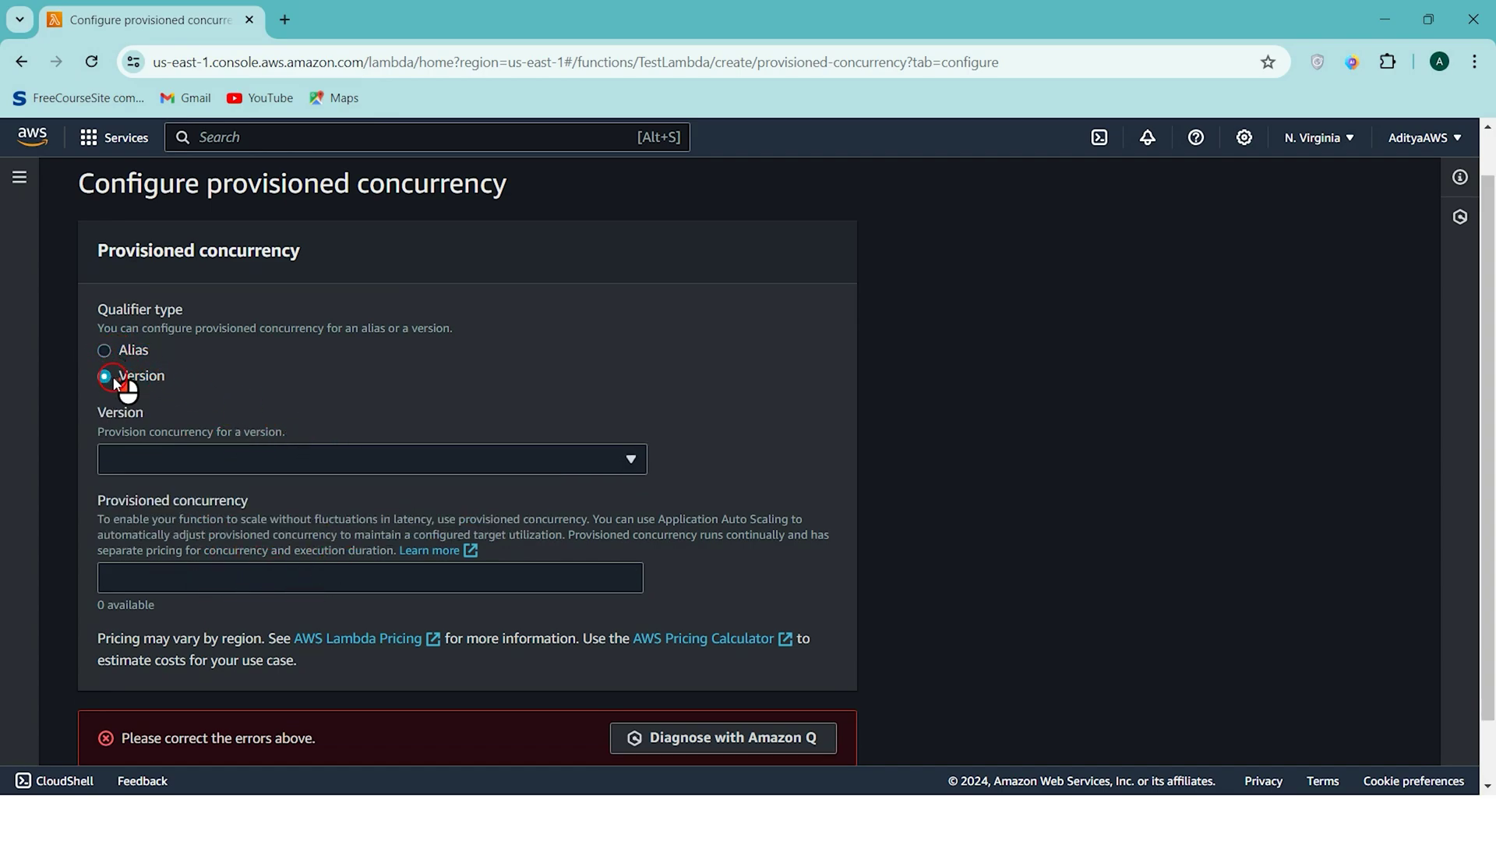
pyautogui.click(212, 459)
pyautogui.click(224, 518)
pyautogui.click(204, 356)
pyautogui.click(65, 304)
pyautogui.click(308, 400)
pyautogui.scroll(-1, 318, 398)
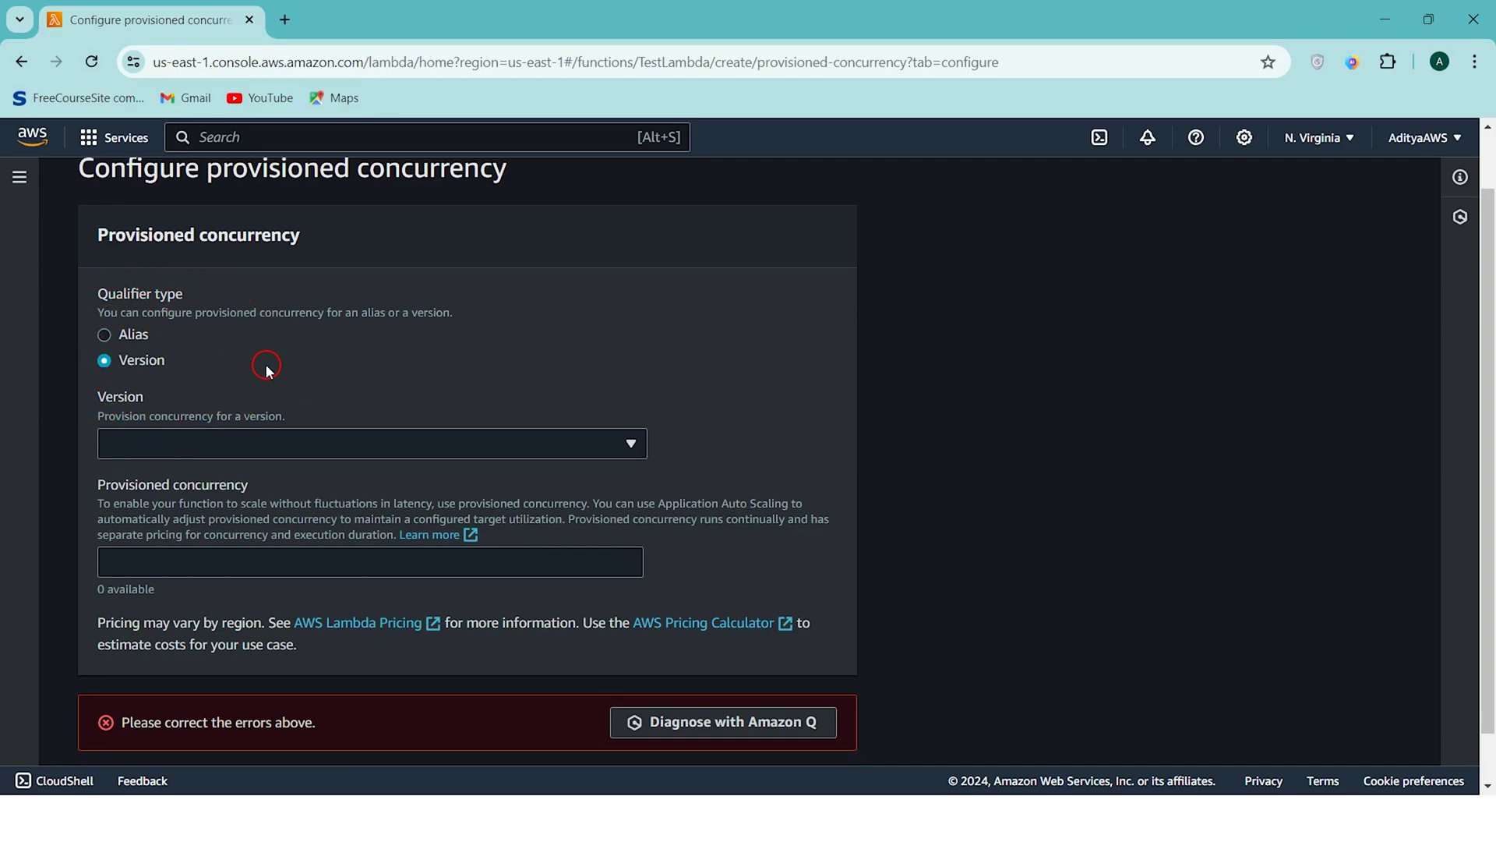
pyautogui.scroll(-1, 267, 373)
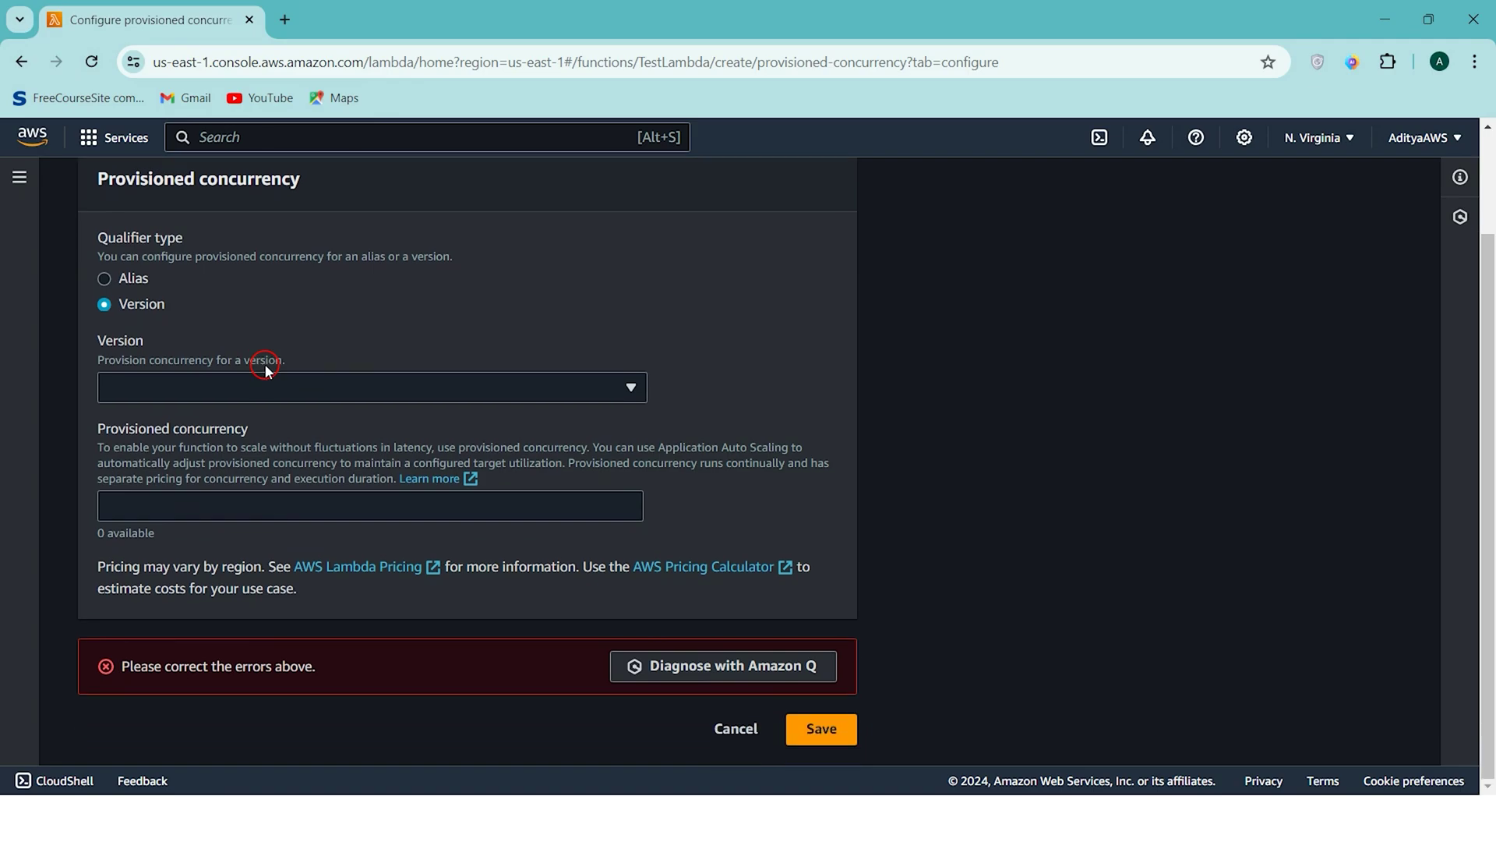
# Try a provisioned concurrency of 10 and clear the value again
pyautogui.click(169, 514)
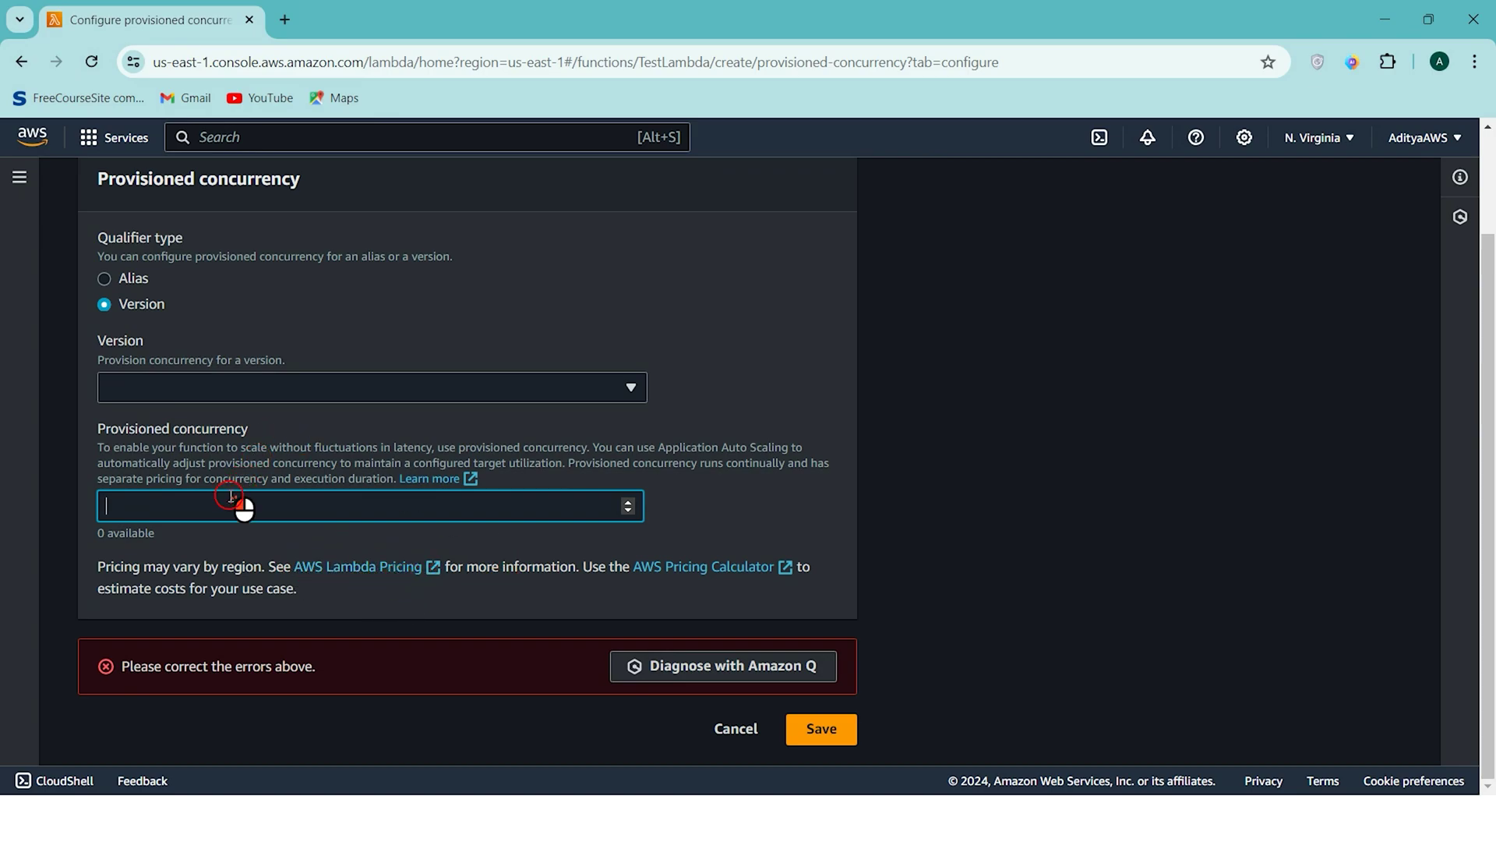
pyautogui.write('10')
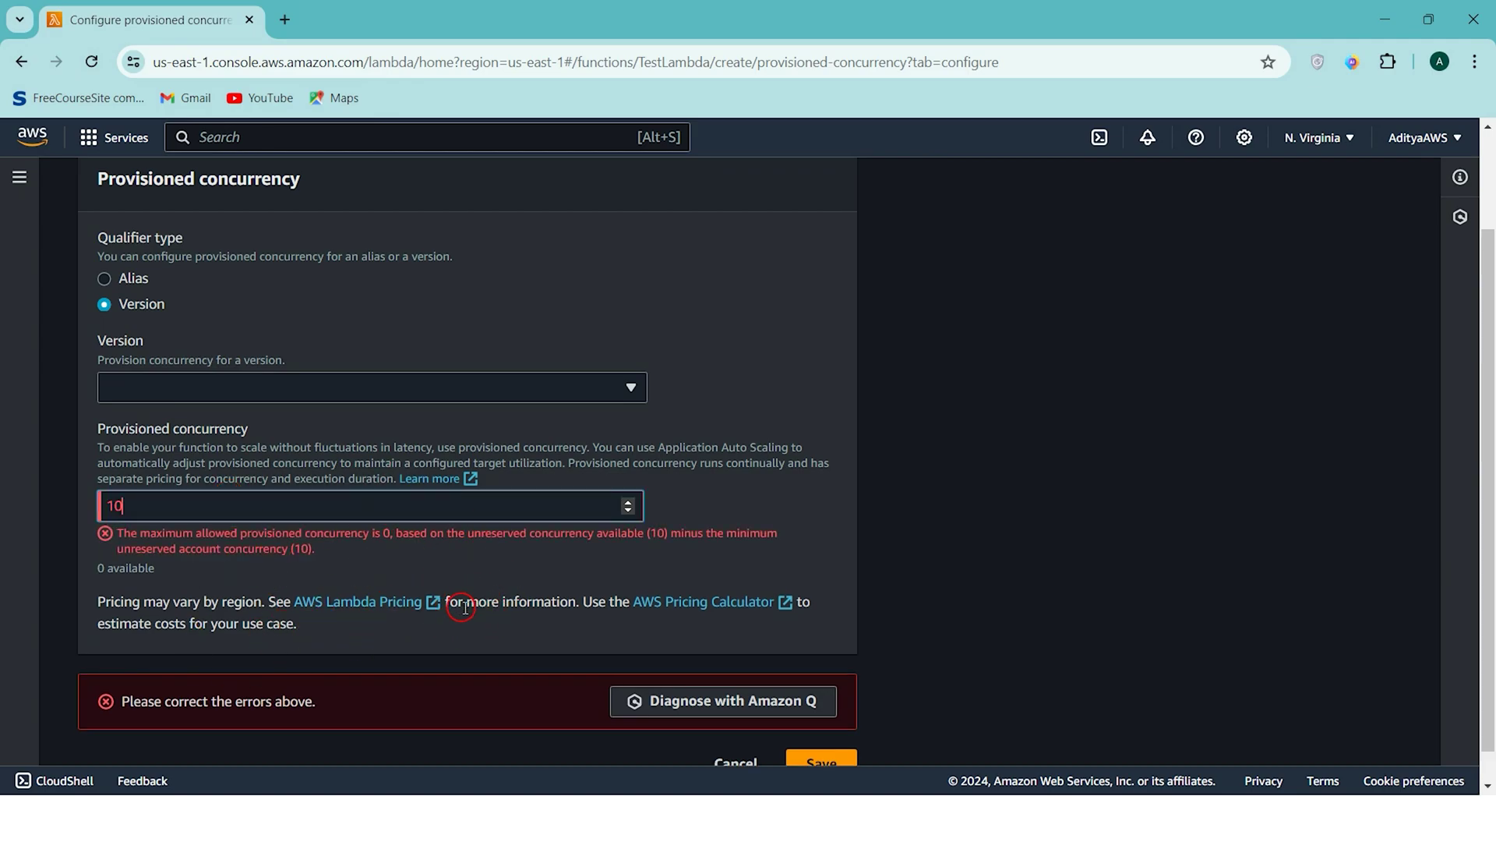
pyautogui.press('BackSpace')
pyautogui.click(380, 555)
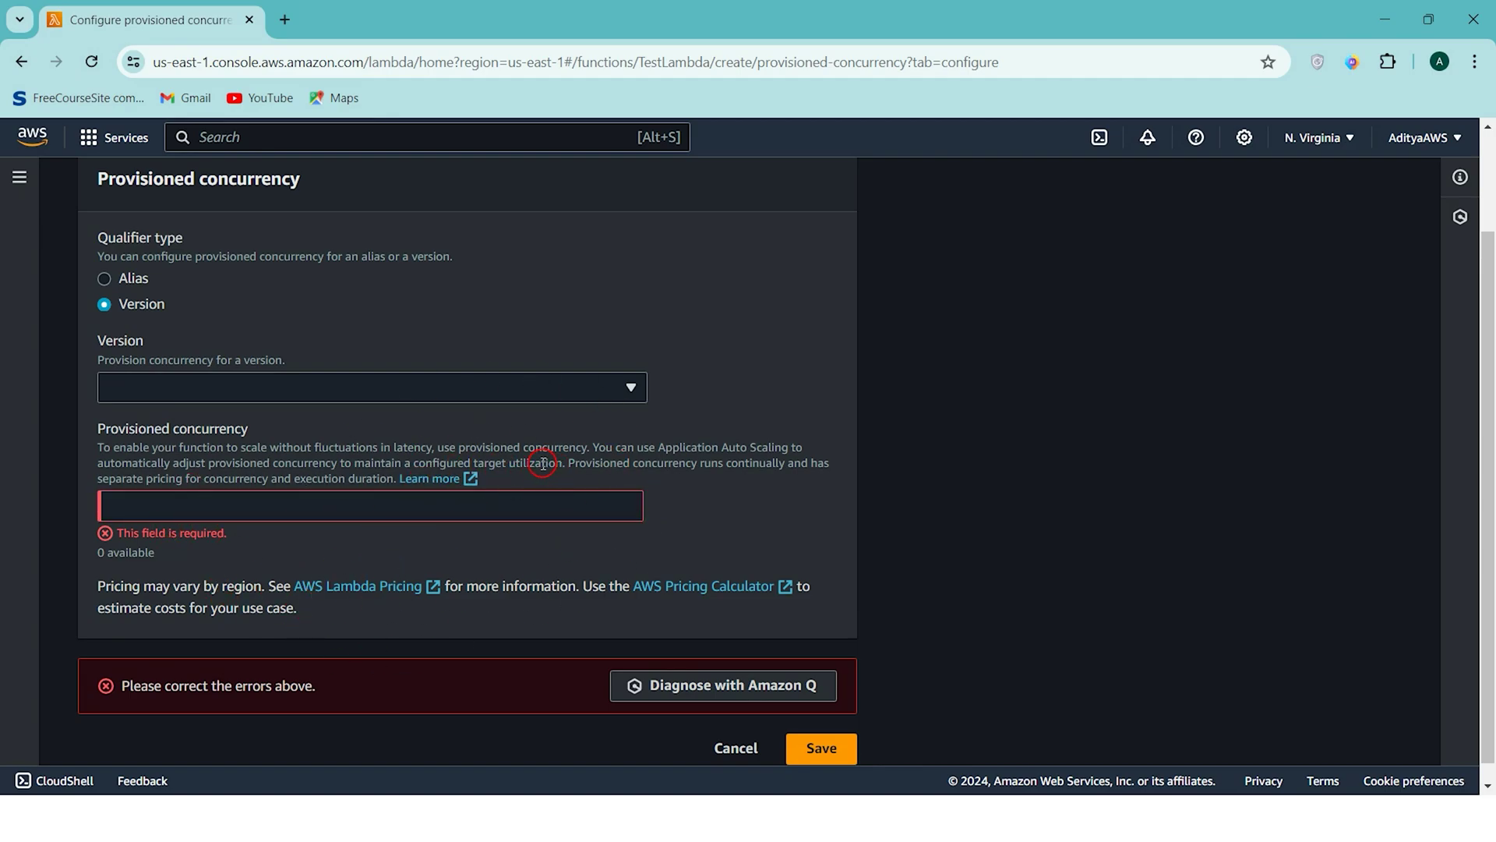
# Read the provisioned concurrency description, availability and pricing notes on the form
pyautogui.moveTo(107, 436); pyautogui.dragTo(251, 445)
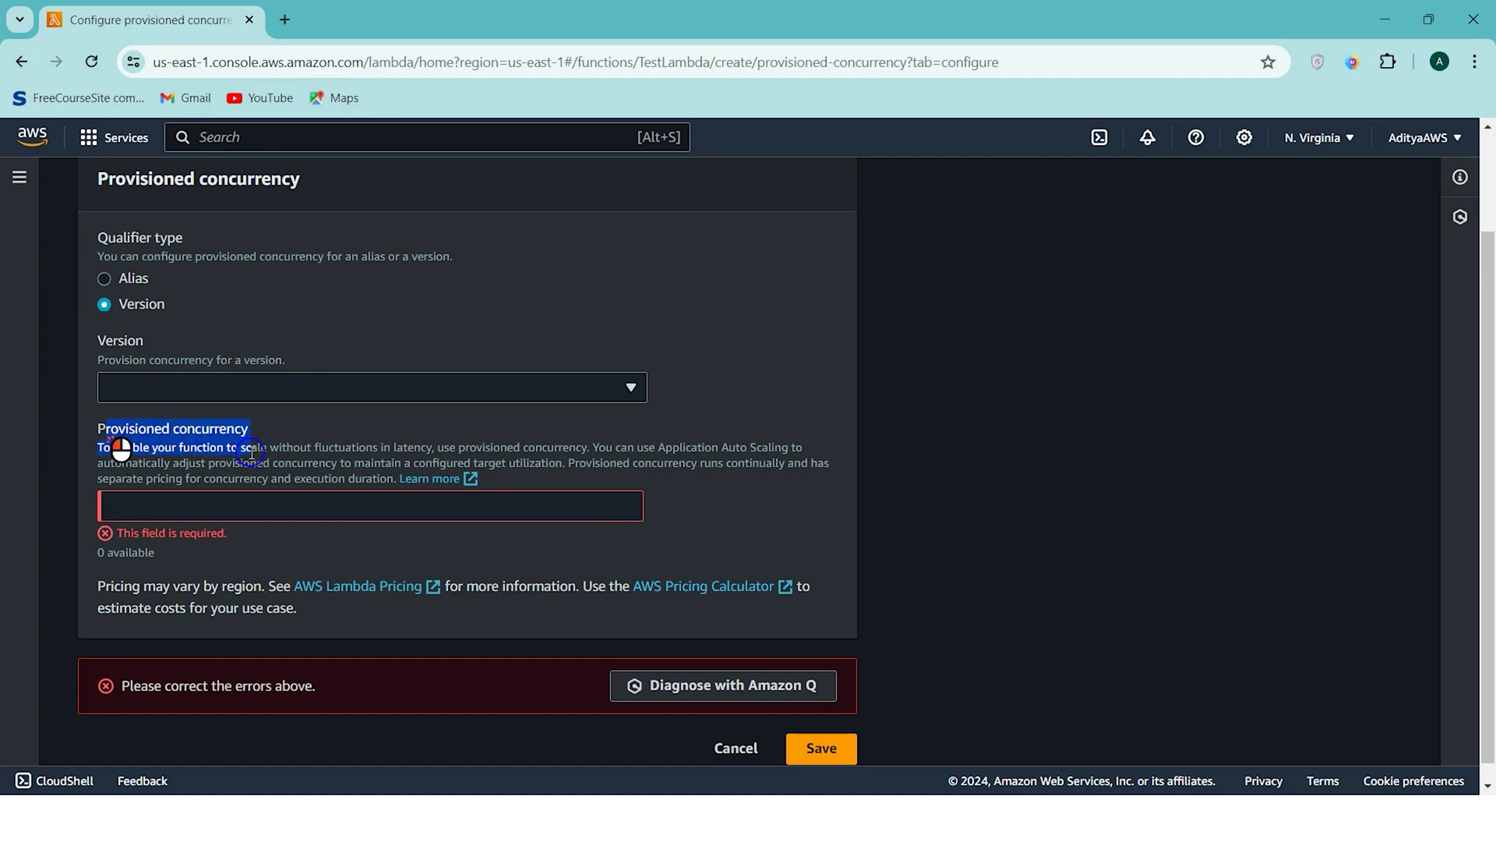
pyautogui.click(326, 437)
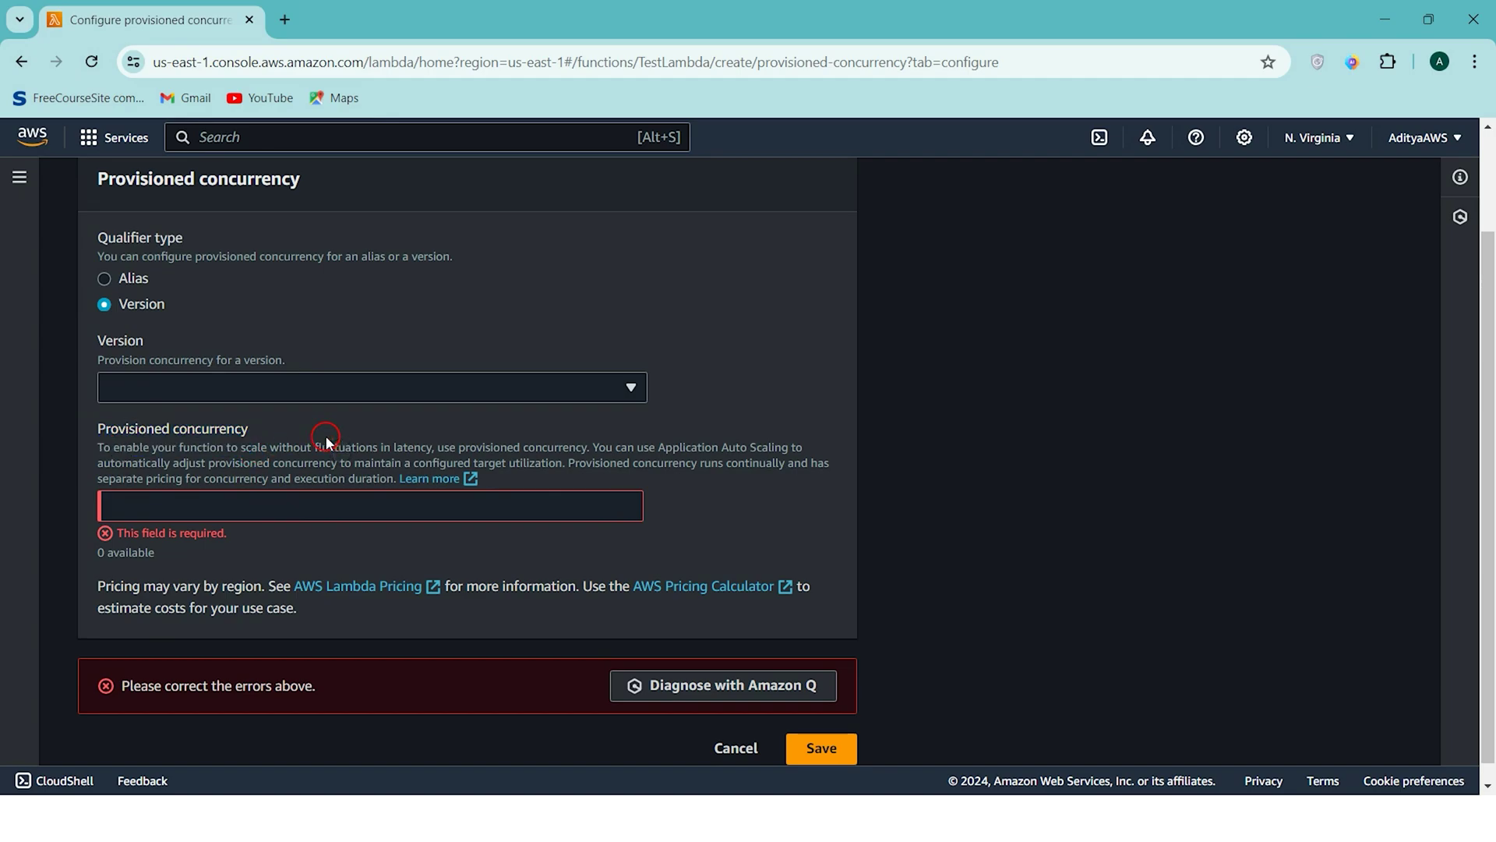
pyautogui.scroll(1, 328, 436)
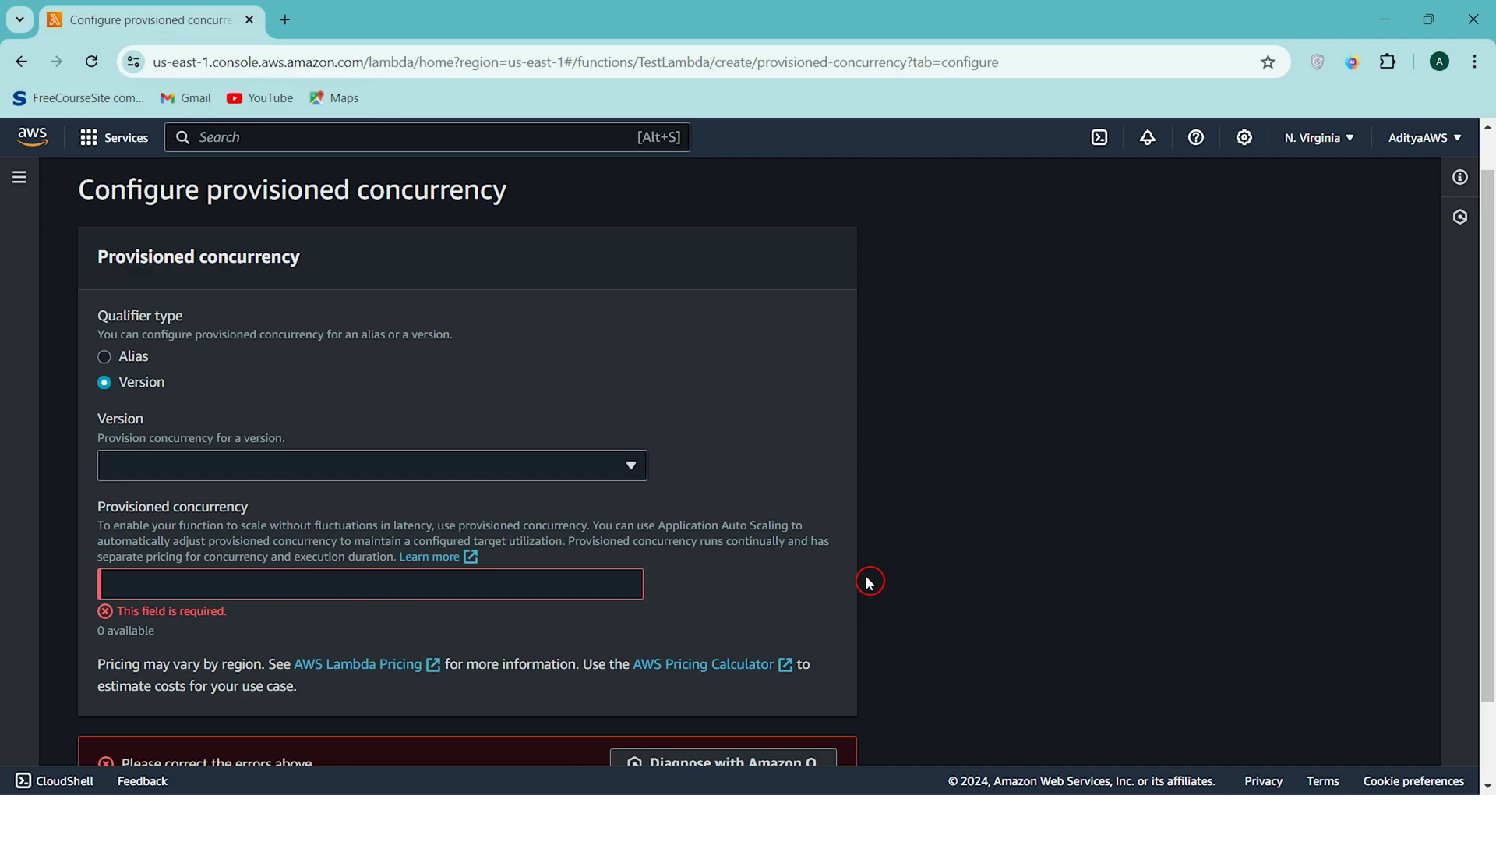
pyautogui.scroll(-1, 919, 510)
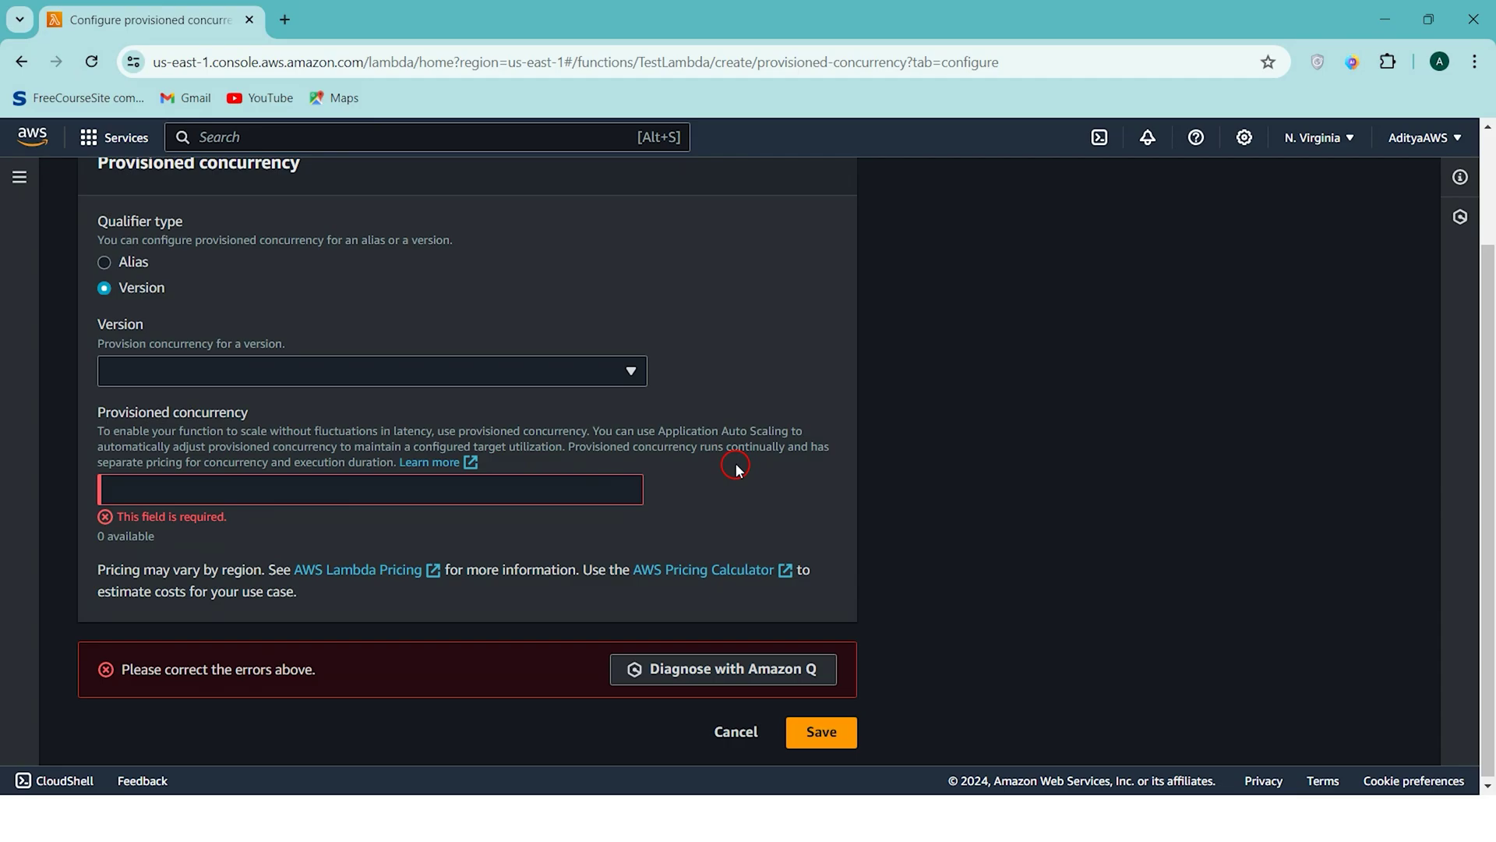
pyautogui.scroll(2, 457, 351)
pyautogui.scroll(-2, 458, 351)
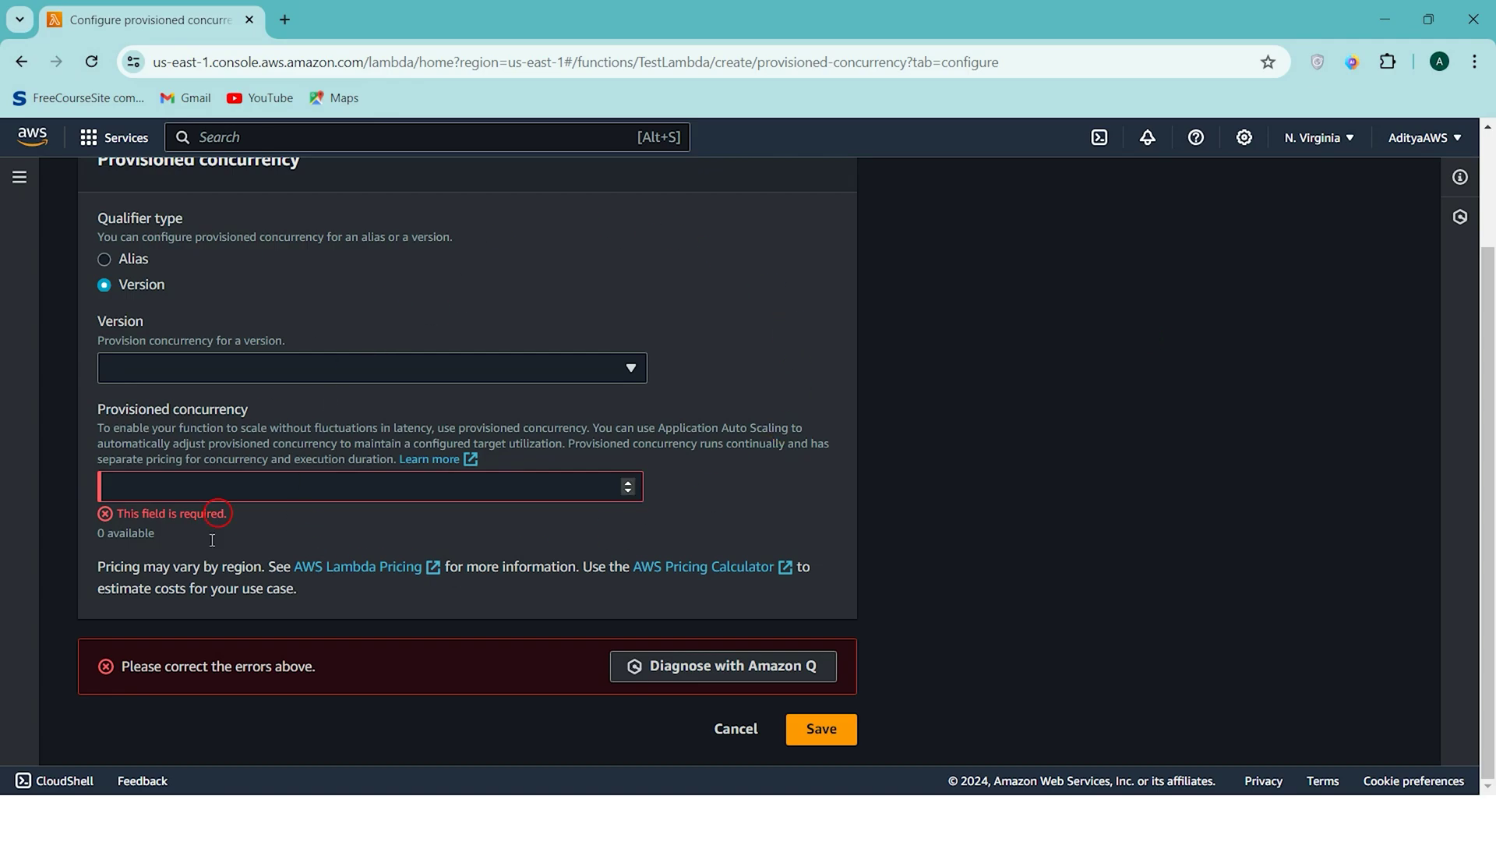
pyautogui.click(128, 489)
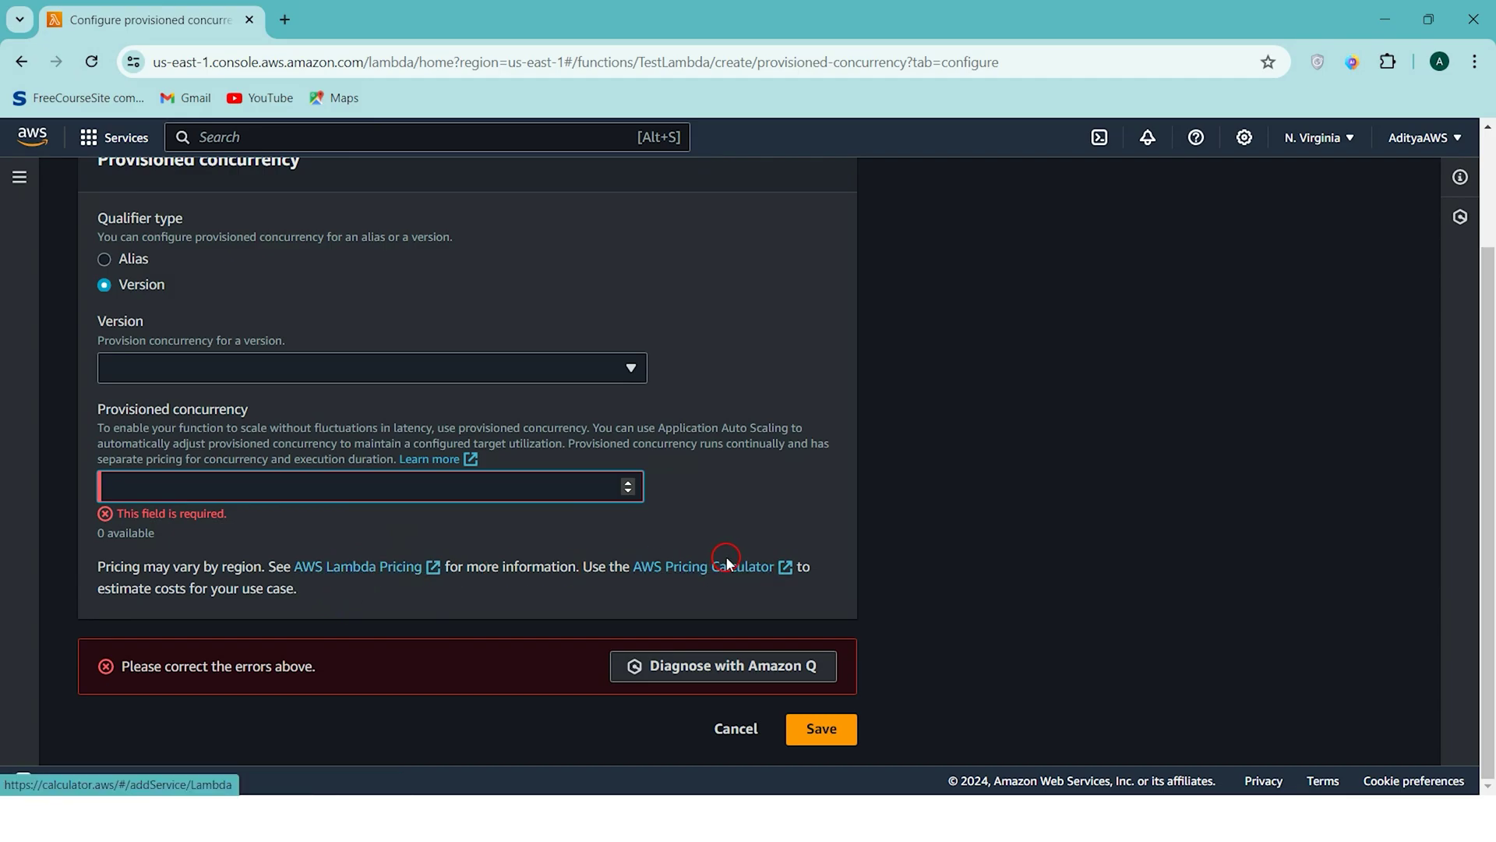
pyautogui.click(1026, 484)
pyautogui.scroll(3, 1026, 485)
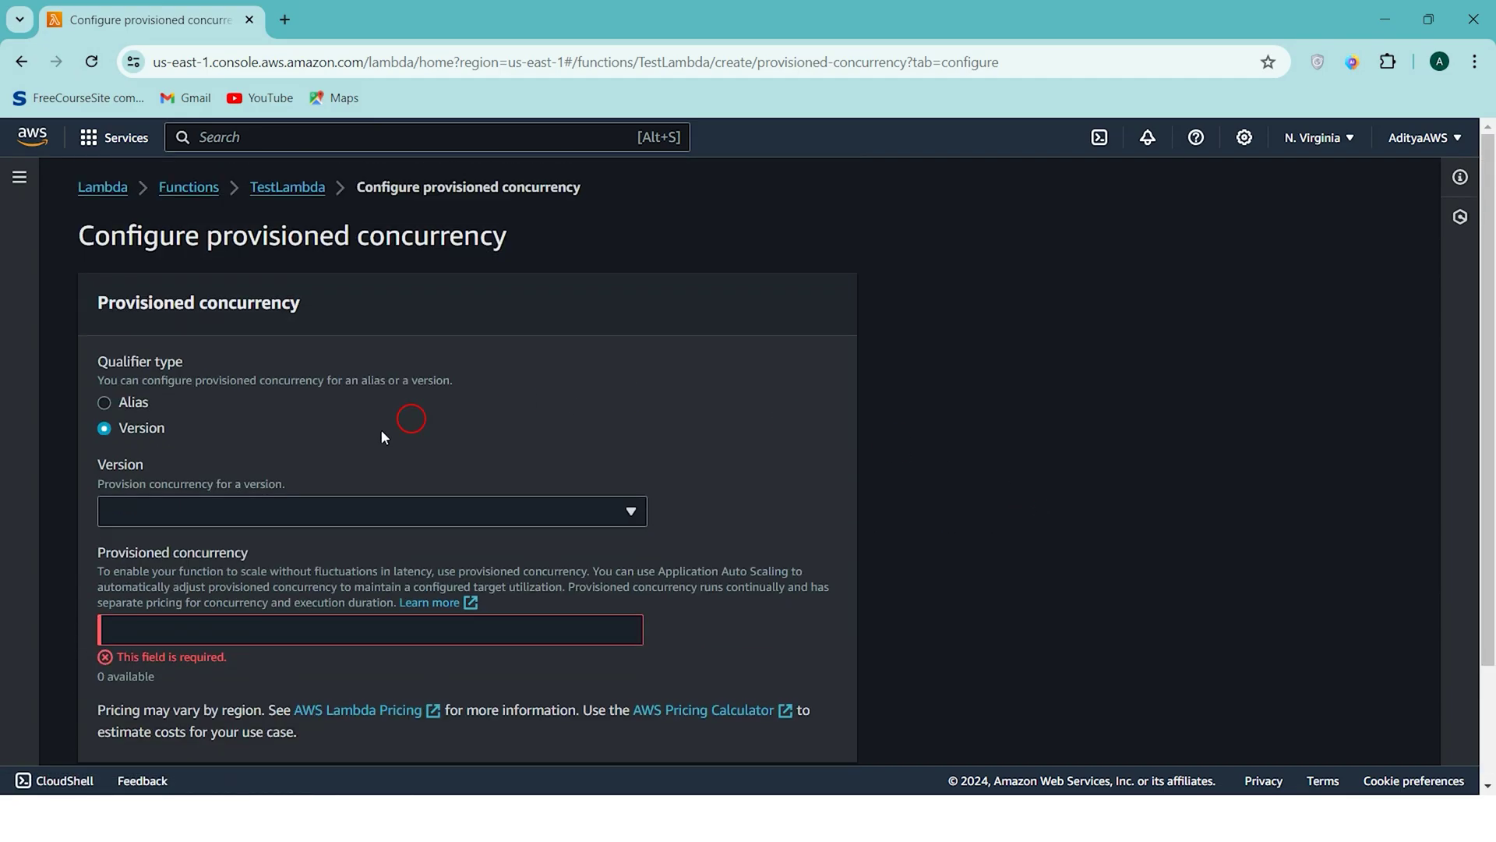
# Leave the form without saving and review the concurrency settings on TestLambda's configuration page
pyautogui.click(290, 188)
pyautogui.scroll(-4, 581, 437)
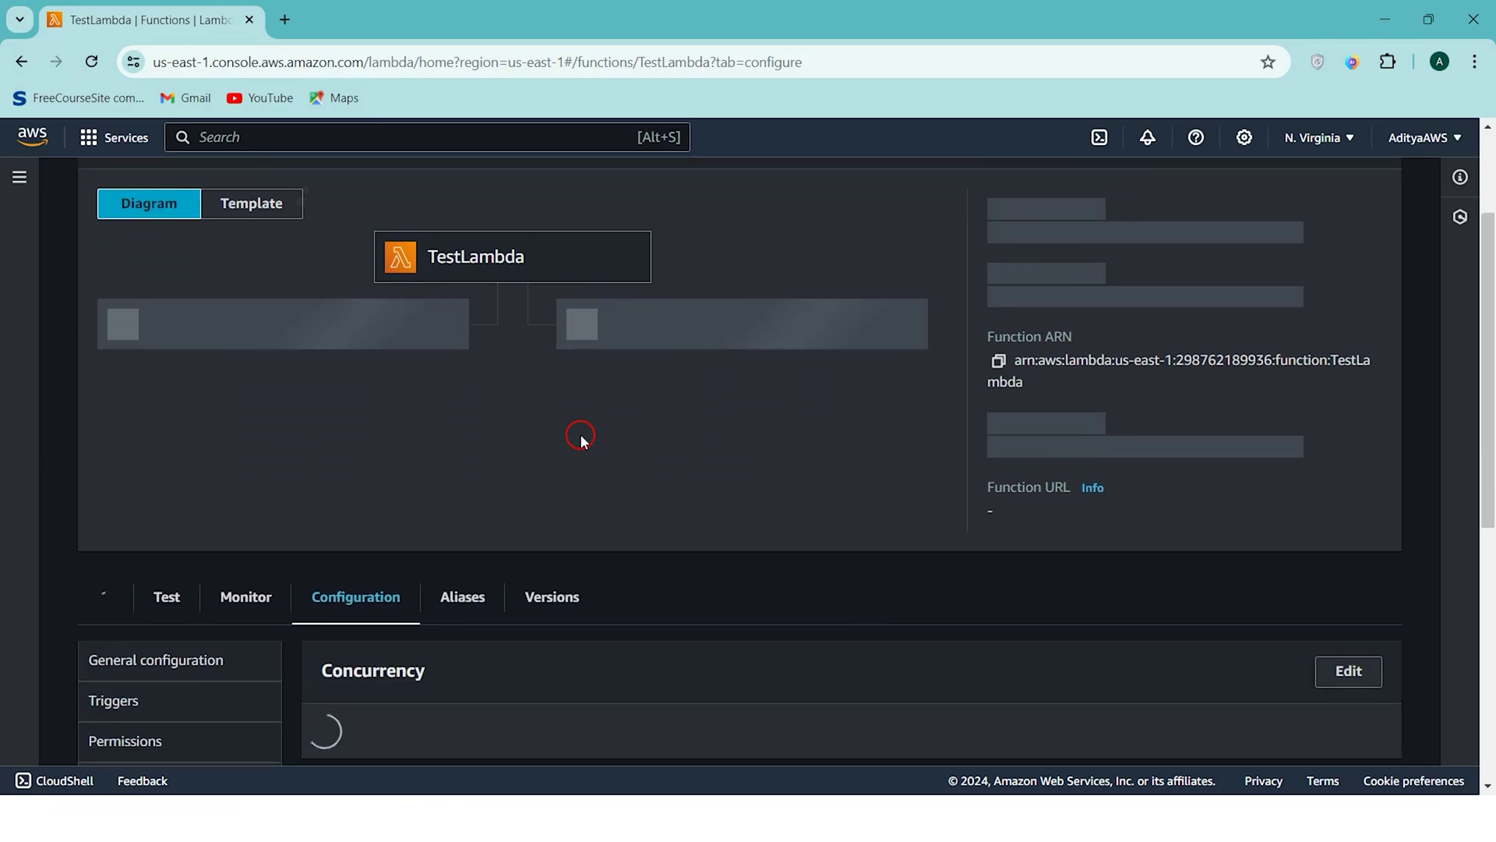
pyautogui.scroll(-5, 507, 511)
pyautogui.scroll(3, 601, 504)
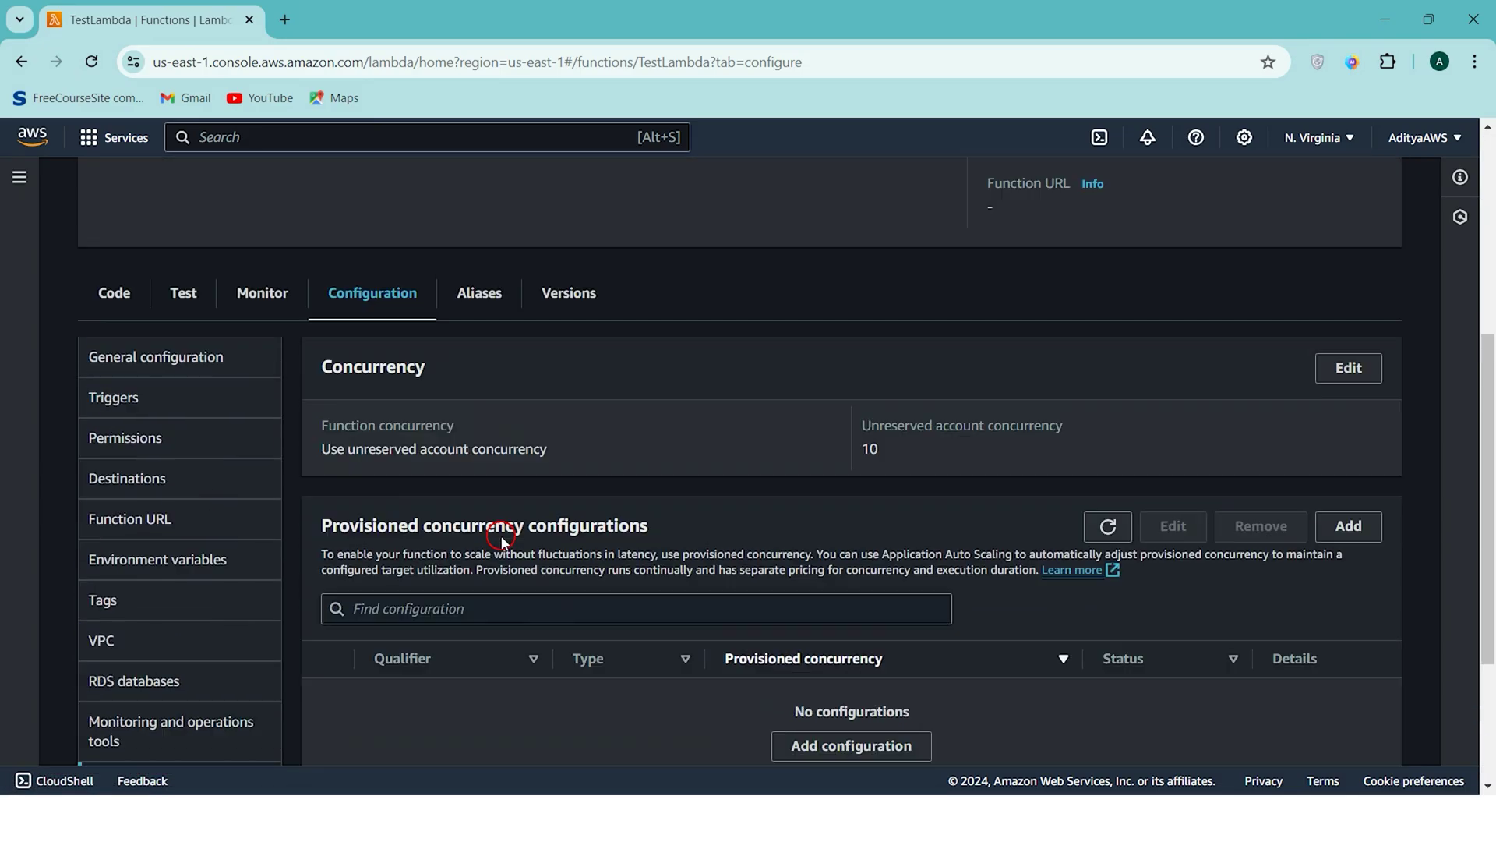
pyautogui.scroll(-1, 478, 594)
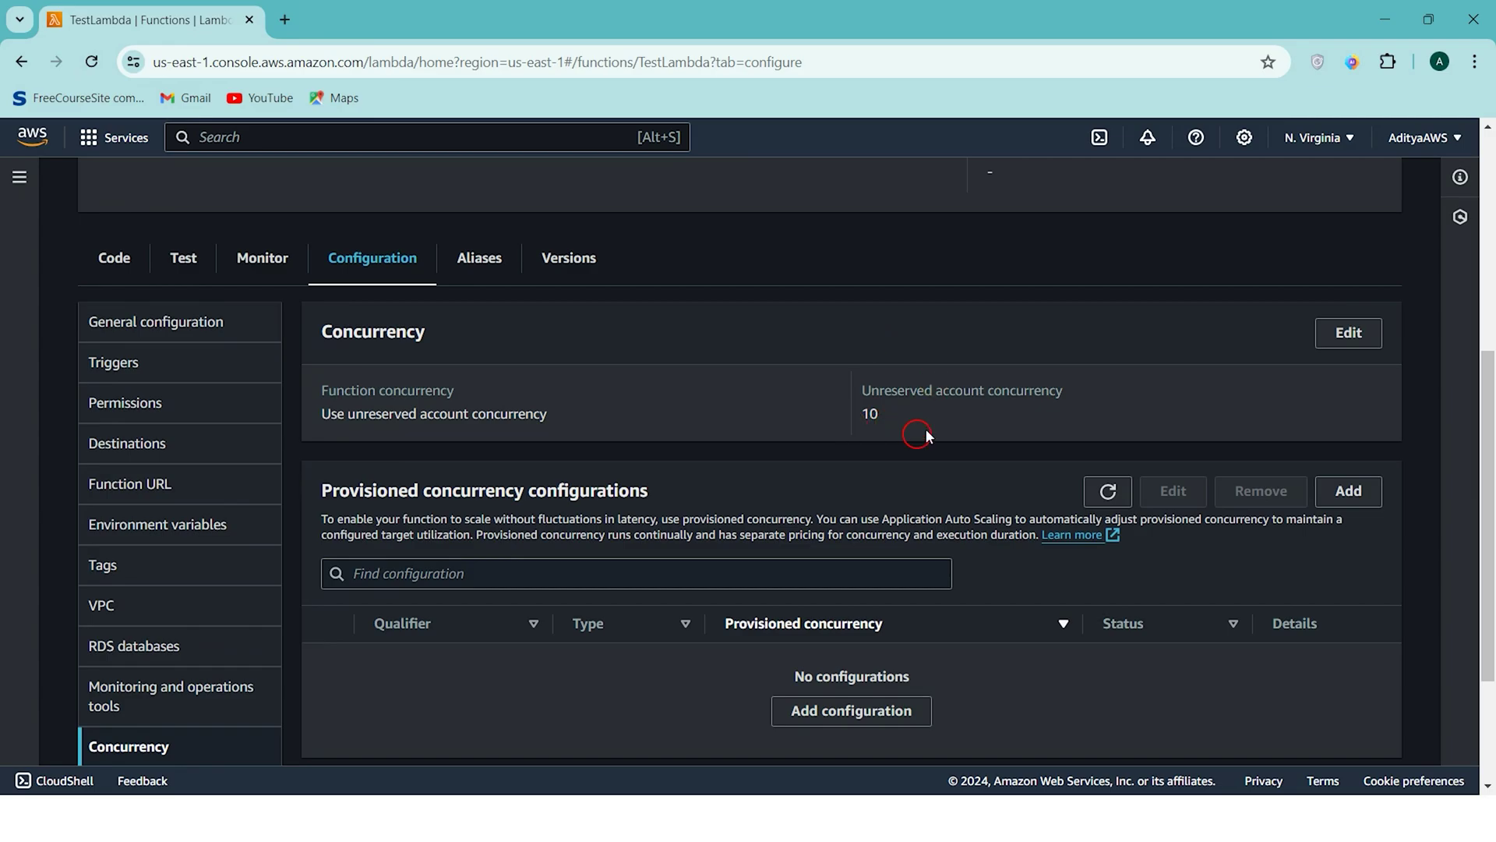
pyautogui.scroll(-1, 952, 388)
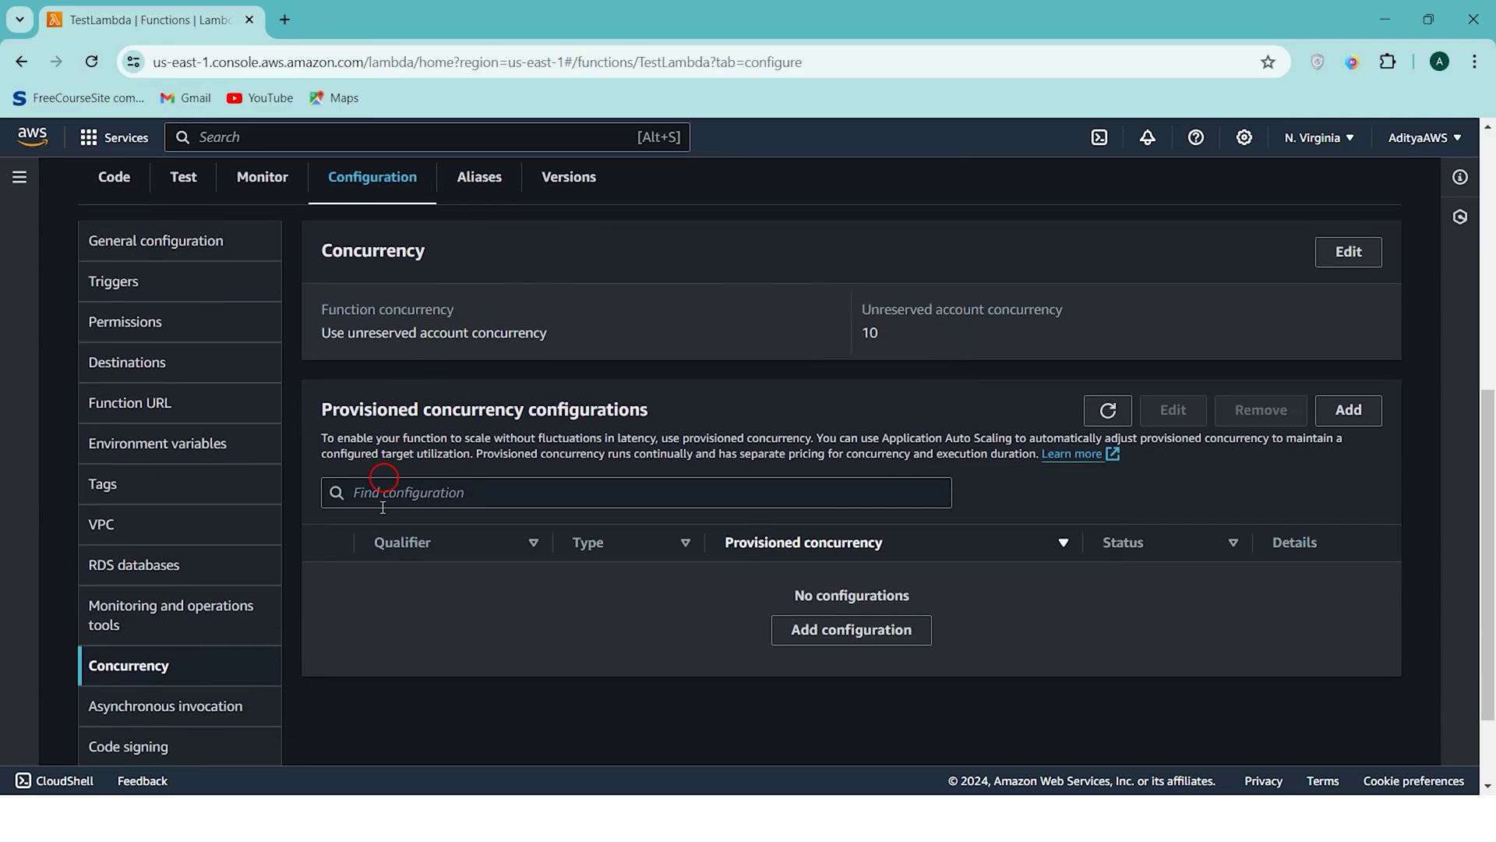